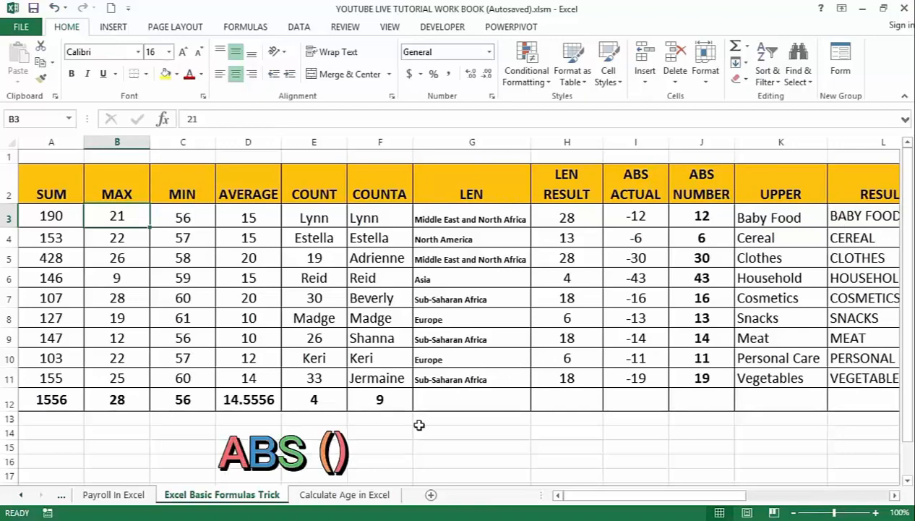
On the Calculate Age in Excel sheet, enter =(D4-C4)/365.25 in E4 to calculate the first staff member's age in years.
{"action": "left_click", "coordinate": [339, 496]}
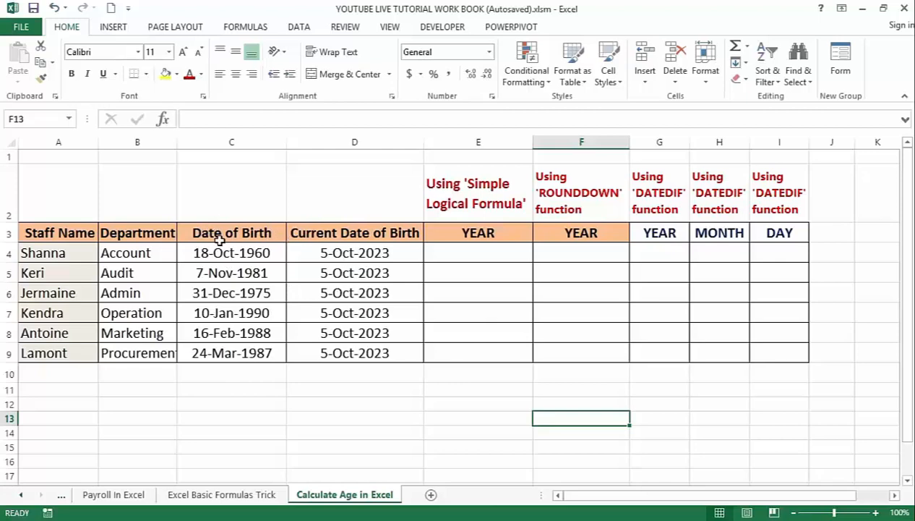
{"action": "left_click", "coordinate": [438, 255]}
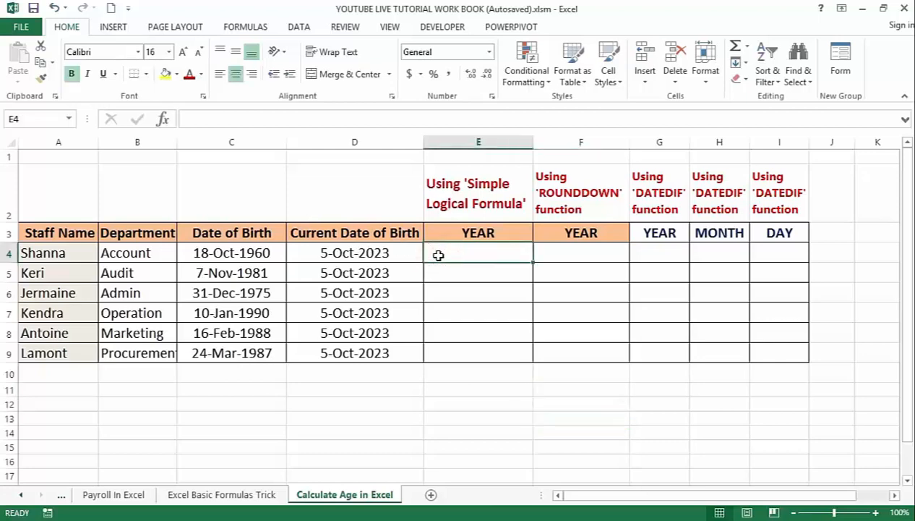
{"action": "type", "text": "="}
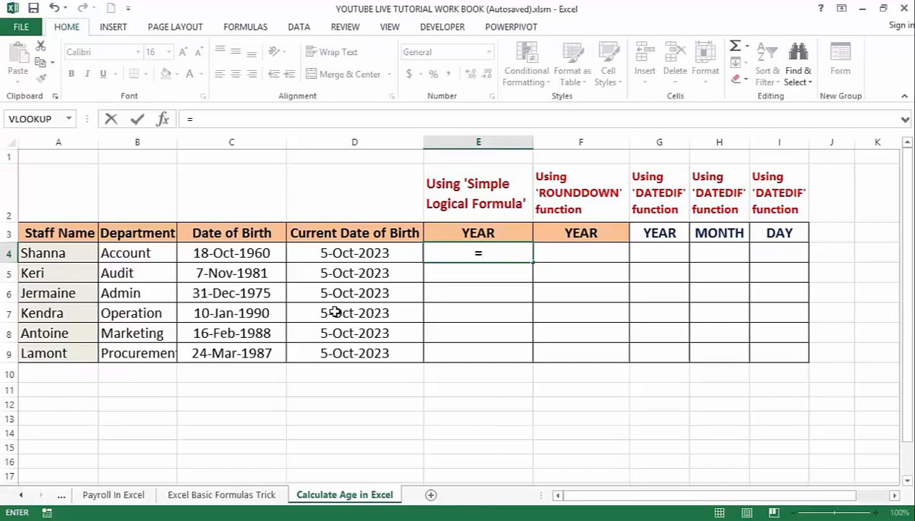
{"action": "type", "text": "("}
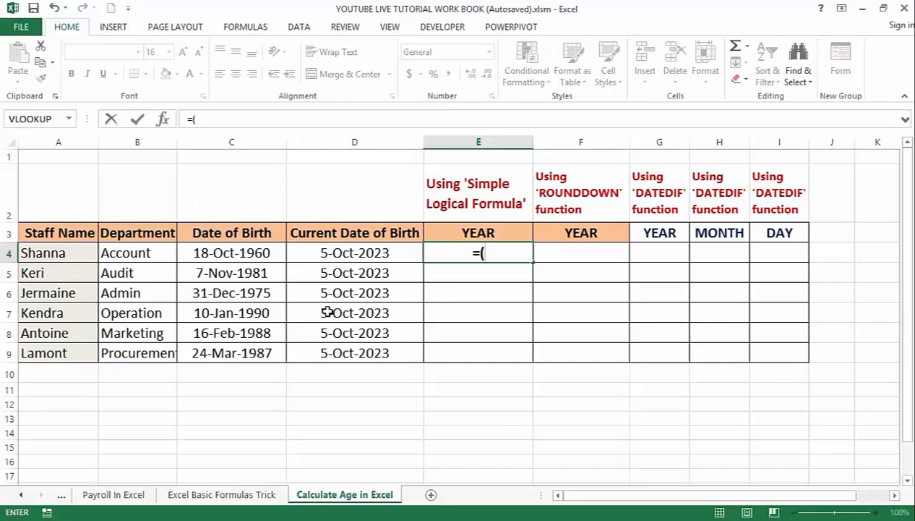
{"action": "left_click", "coordinate": [337, 259]}
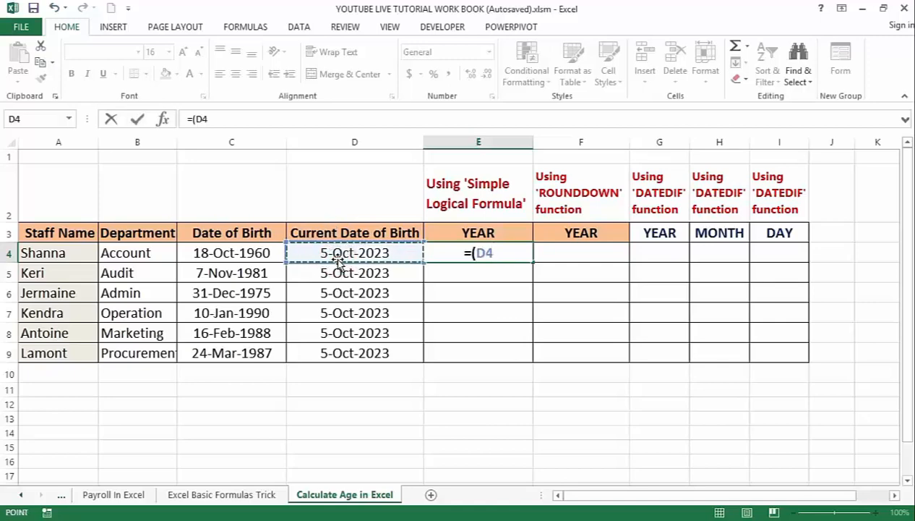
{"action": "type", "text": "-"}
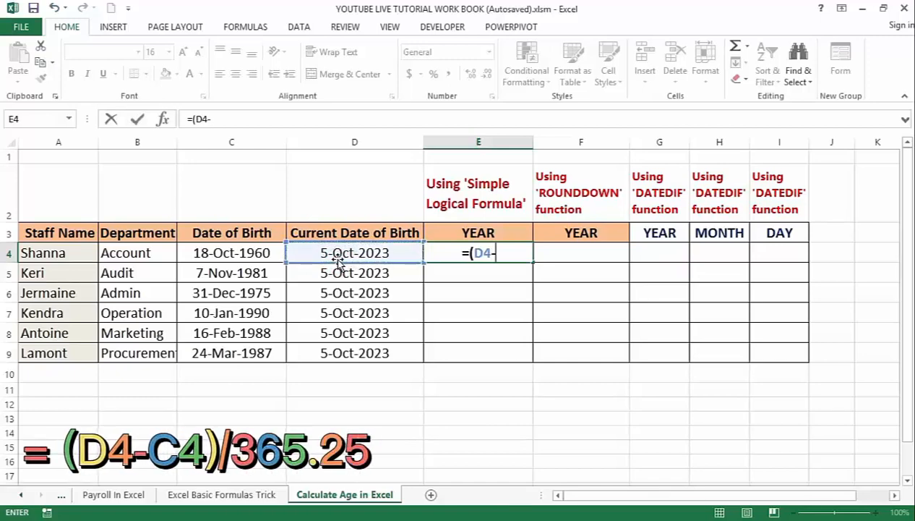
{"action": "left_click", "coordinate": [220, 253]}
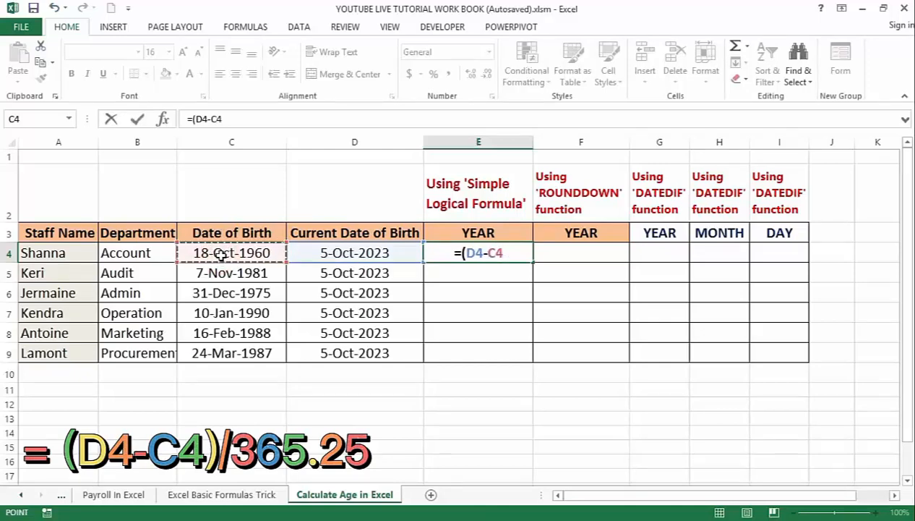
{"action": "type", "text": ")"}
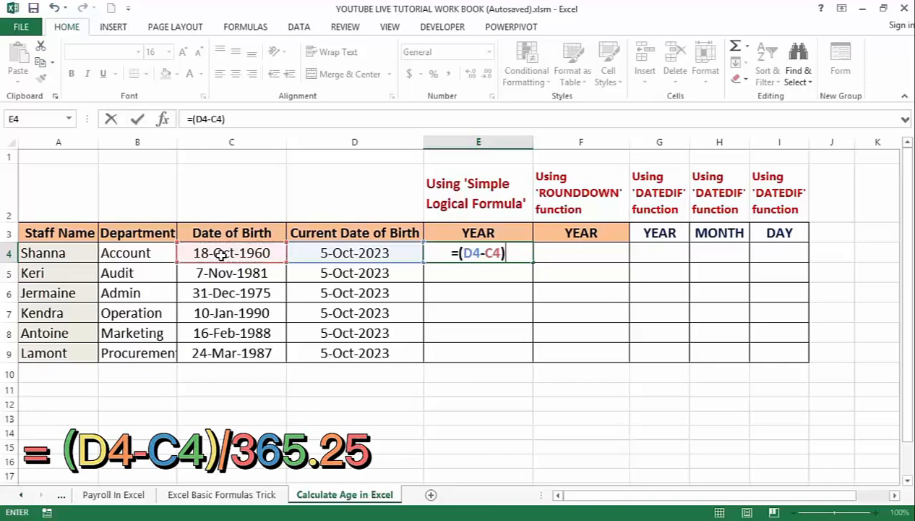
{"action": "type", "text": "/365"}
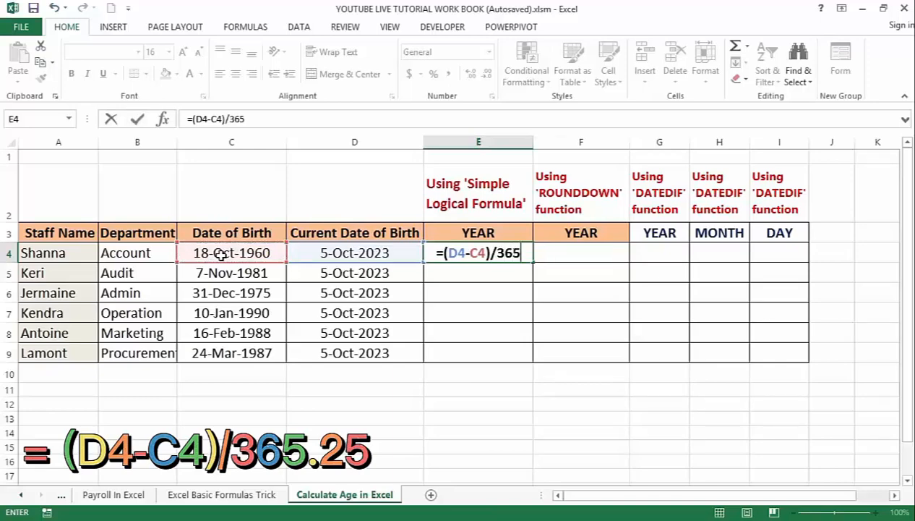
{"action": "type", "text": ".2"}
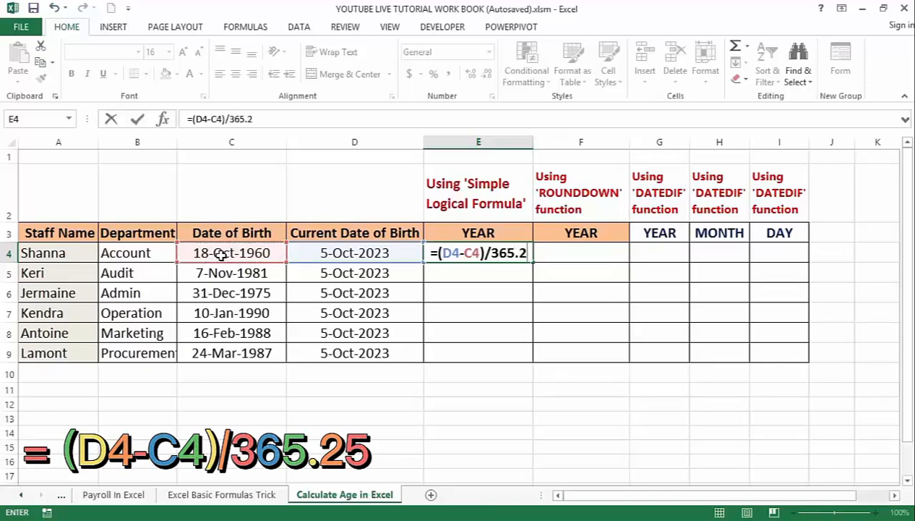
{"action": "type", "text": "5"}
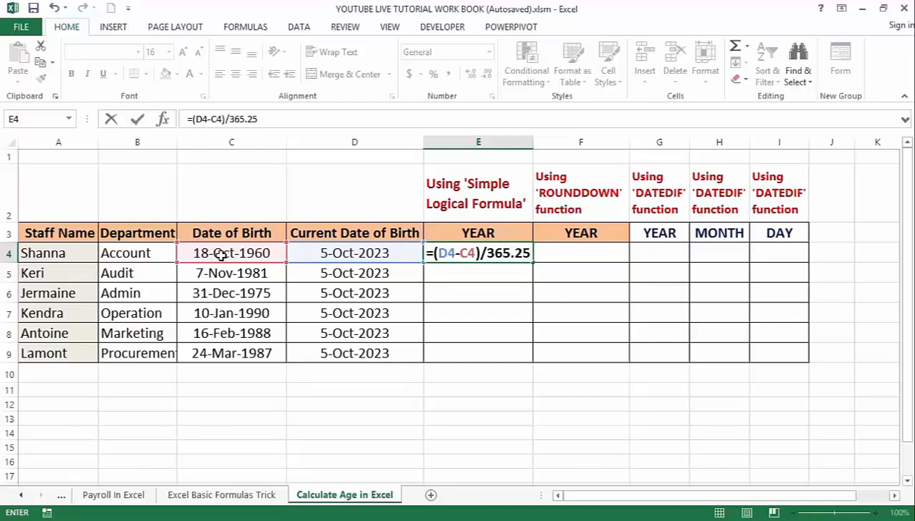
{"action": "key", "text": "Return"}
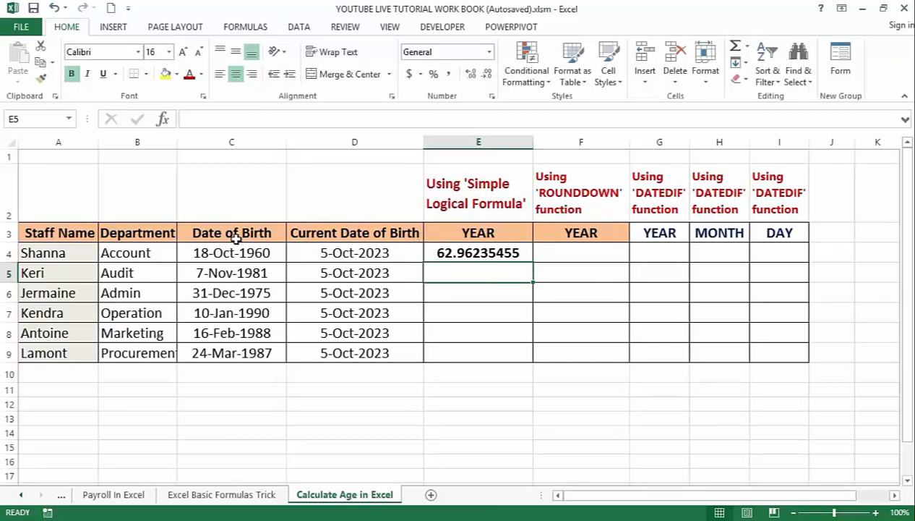
{"action": "left_click", "coordinate": [439, 246]}
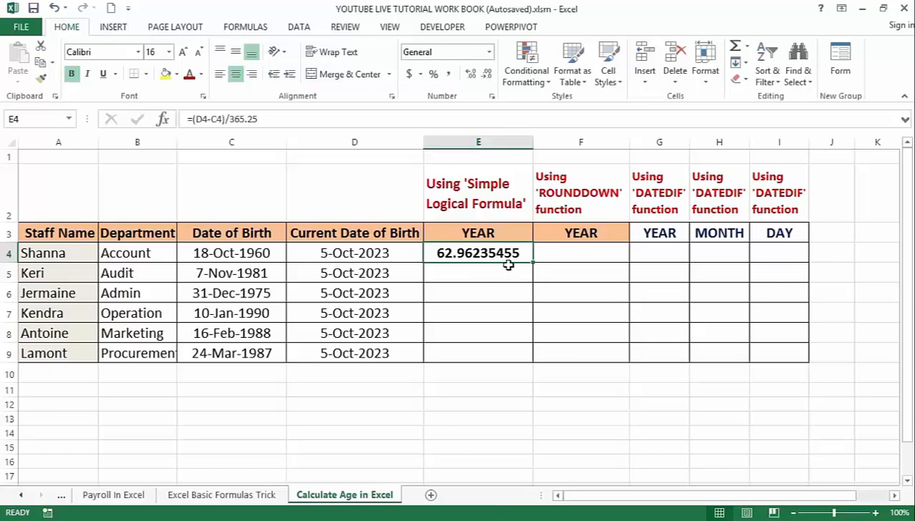
Enter =ROUNDDOWN((D4-C4)/365.25,0) in F4 to calculate the first staff member's age in whole years.
{"action": "left_click", "coordinate": [551, 256]}
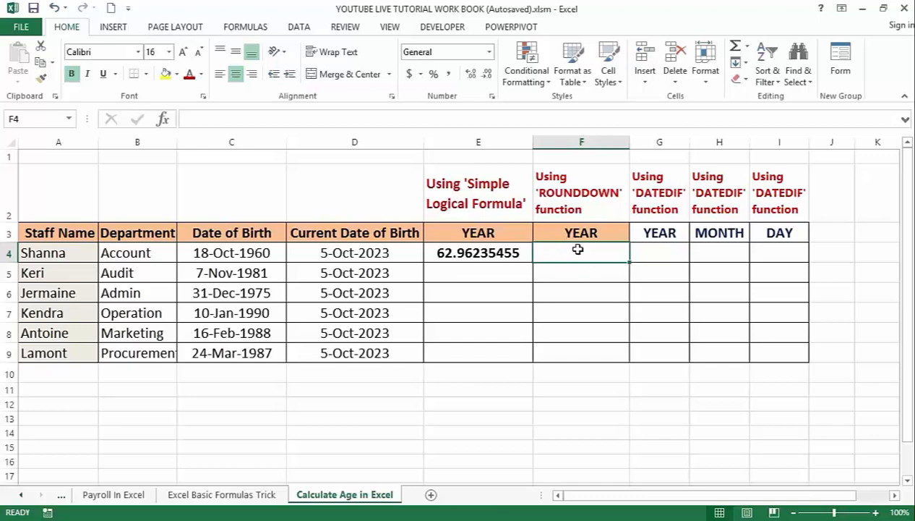
{"action": "left_click", "coordinate": [572, 252]}
{"action": "type", "text": "="}
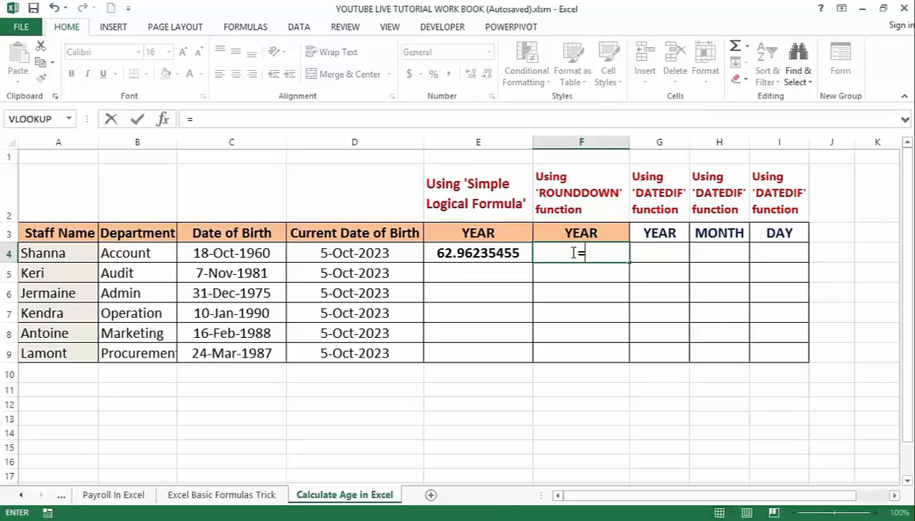
{"action": "type", "text": "rou"}
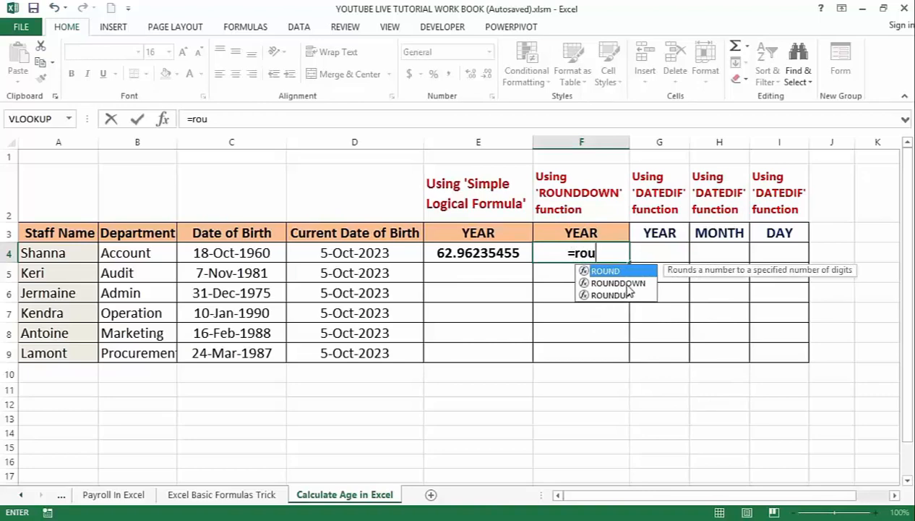
{"action": "double_click", "coordinate": [624, 284]}
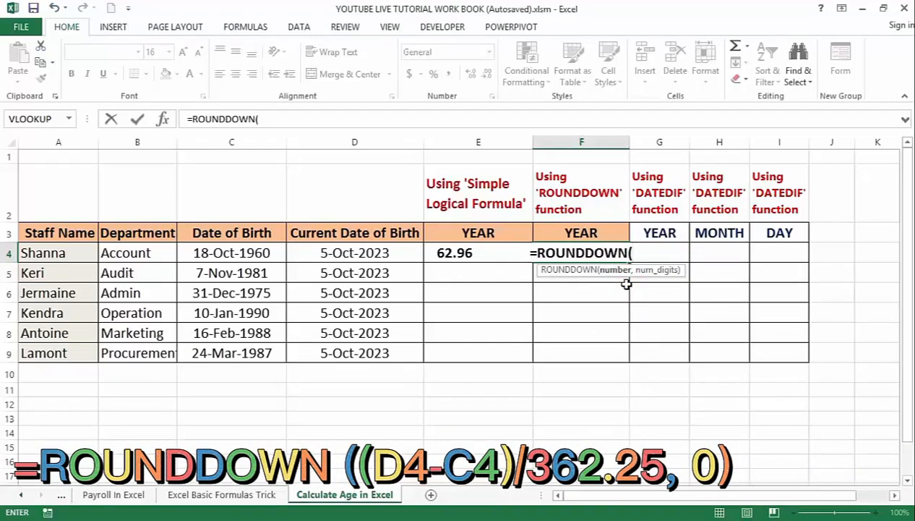
{"action": "type", "text": "("}
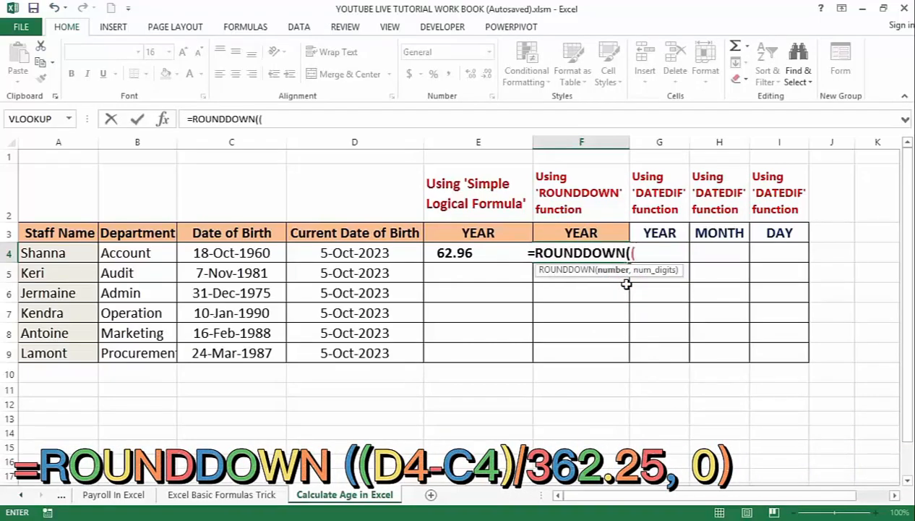
{"action": "left_click", "coordinate": [356, 254]}
{"action": "type", "text": "-"}
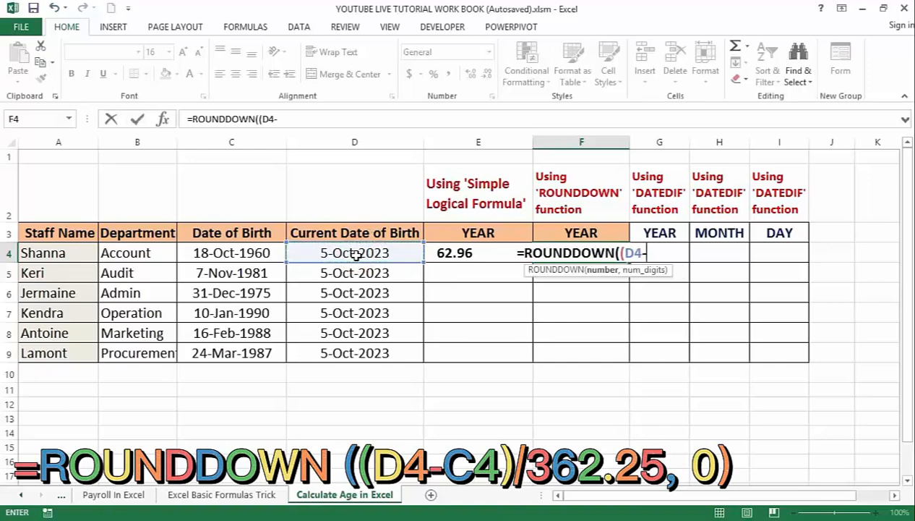
{"action": "left_click", "coordinate": [252, 251]}
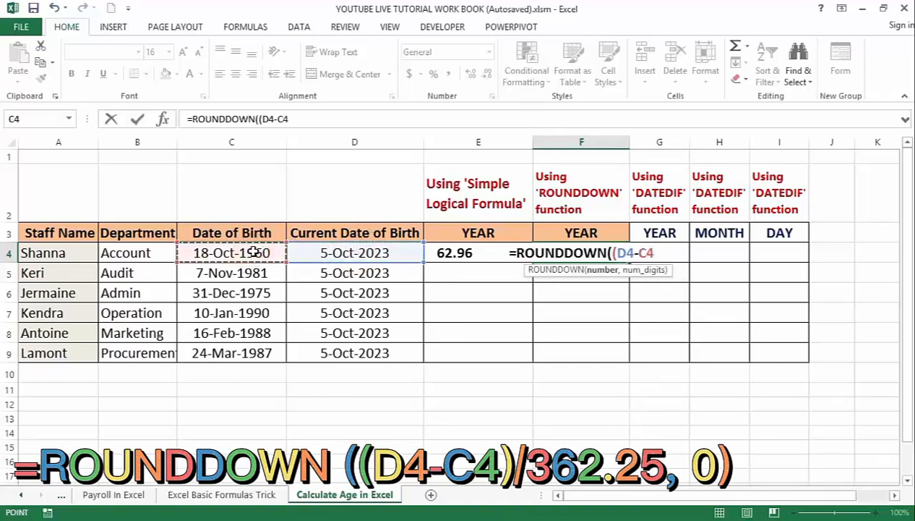
{"action": "type", "text": ")"}
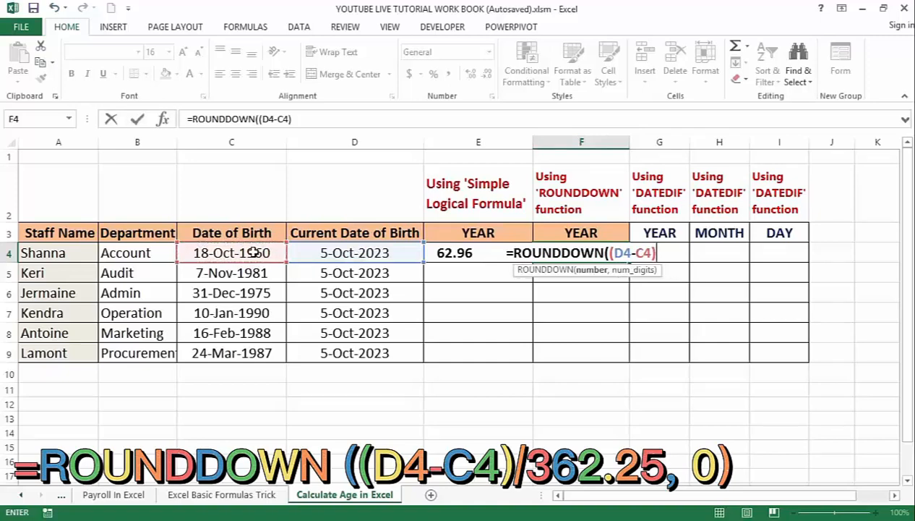
{"action": "type", "text": "/365"}
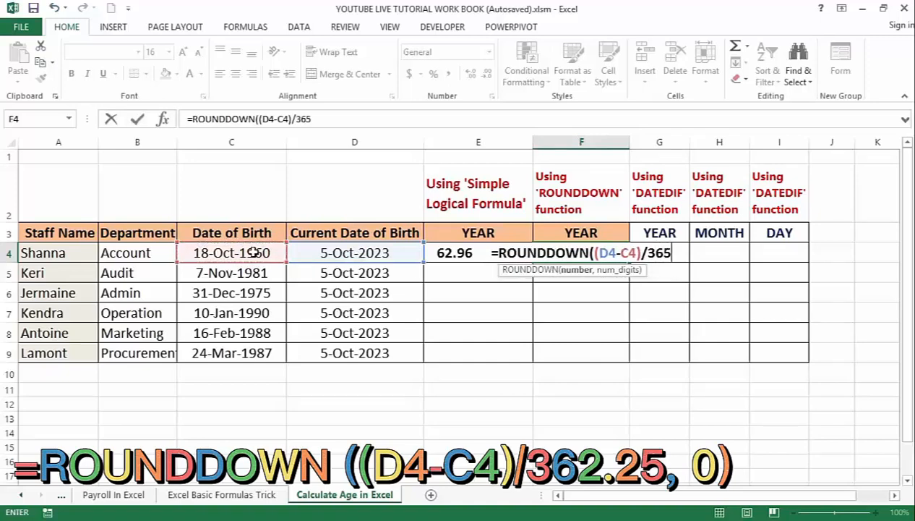
{"action": "type", "text": ".25"}
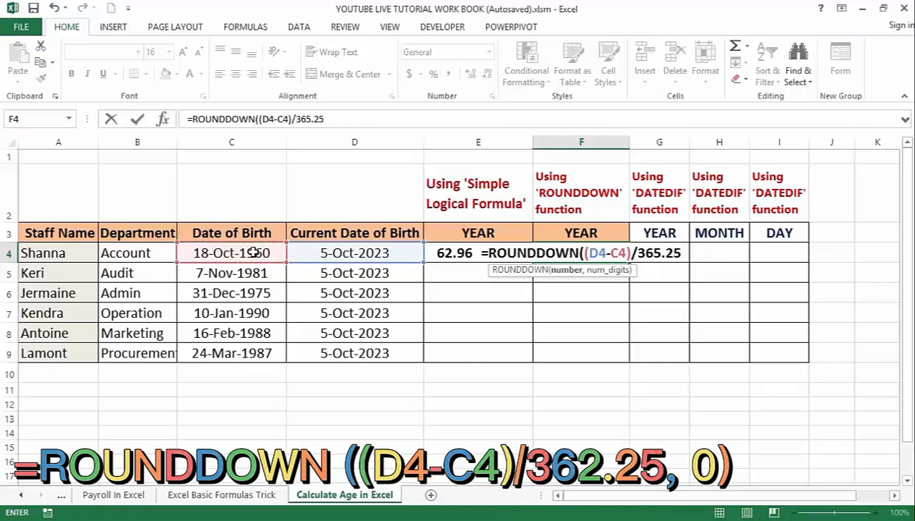
{"action": "type", "text": ",0"}
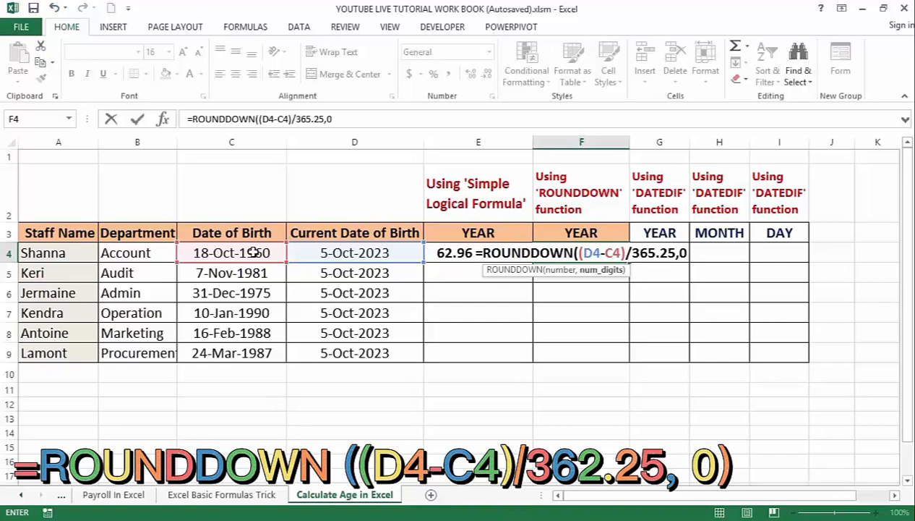
{"action": "type", "text": ")"}
{"action": "key", "text": "Return"}
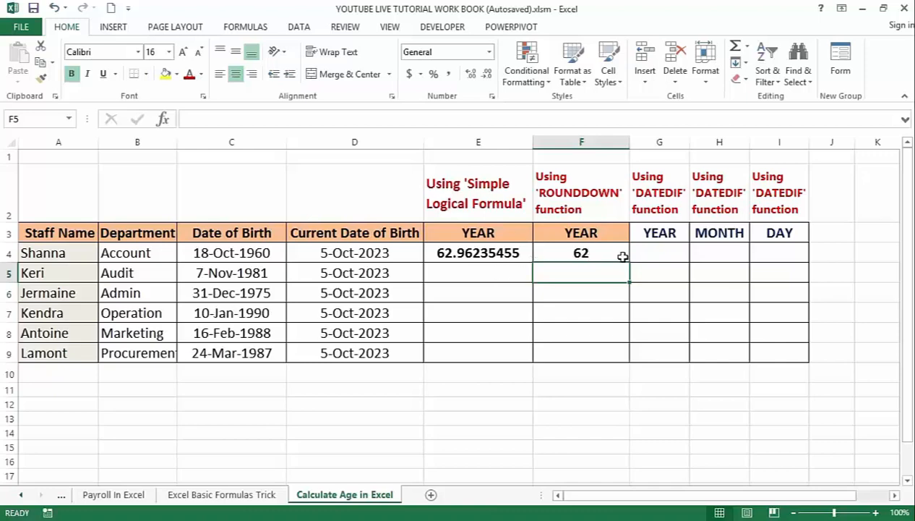
Start a DATEDIF formula in G4 for the first staff member's age in years.
{"action": "left_click", "coordinate": [662, 255]}
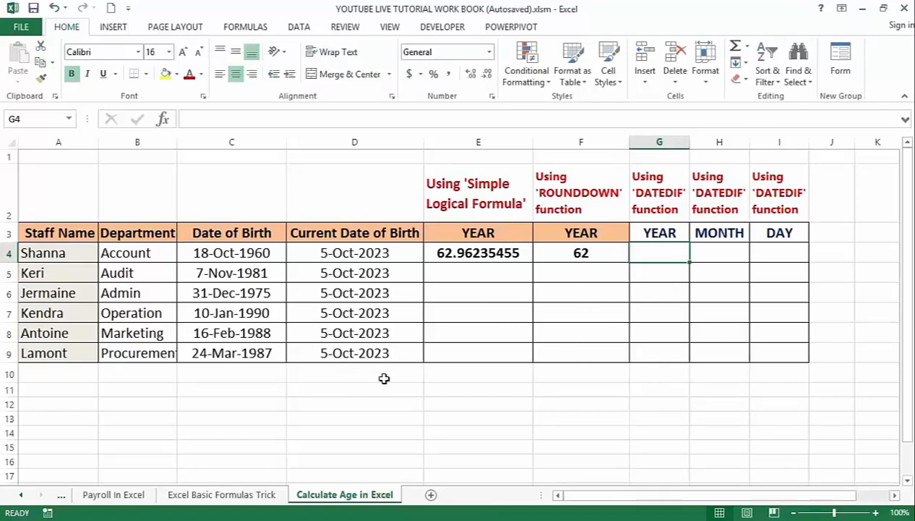
{"action": "left_click", "coordinate": [658, 293]}
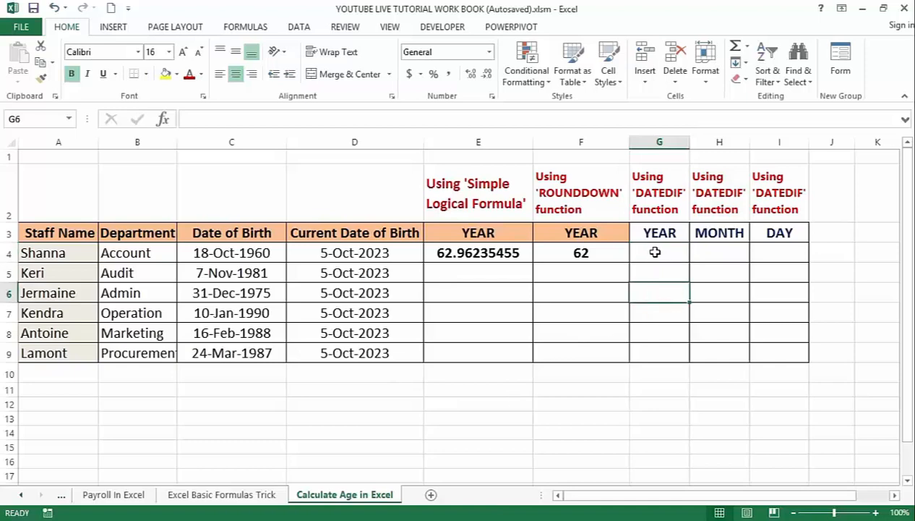
{"action": "left_click", "coordinate": [654, 252]}
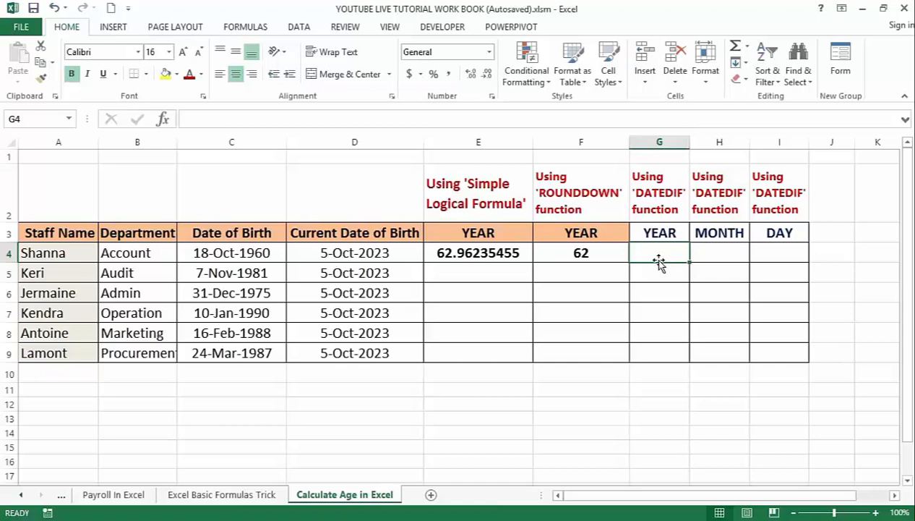
{"action": "type", "text": "="}
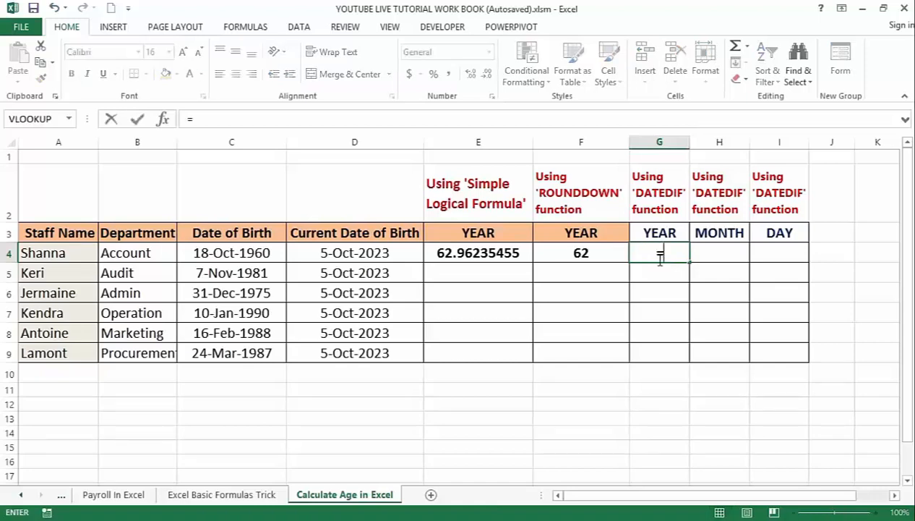
{"action": "type", "text": "dated"}
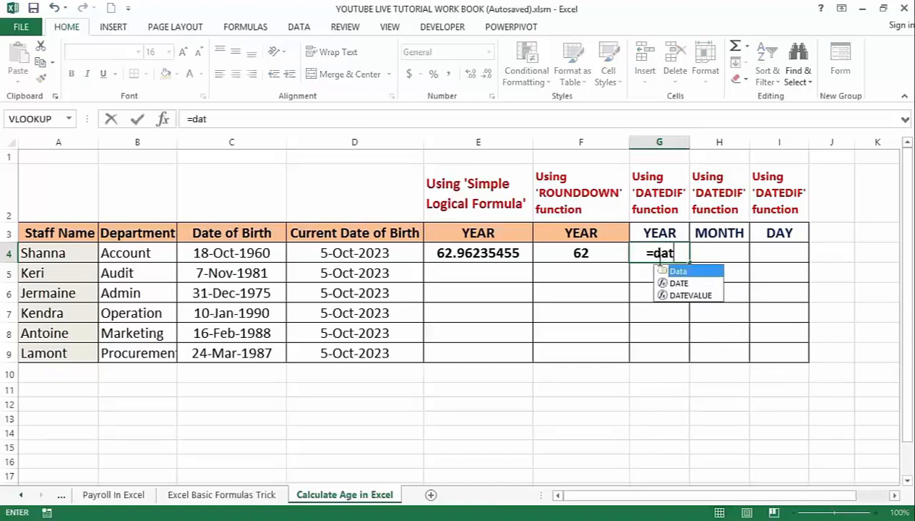
{"action": "key", "text": "BackSpace"}
{"action": "key", "text": "BackSpace"}
{"action": "key", "text": "BackSpace"}
{"action": "key", "text": "BackSpace"}
{"action": "key", "text": "BackSpace"}
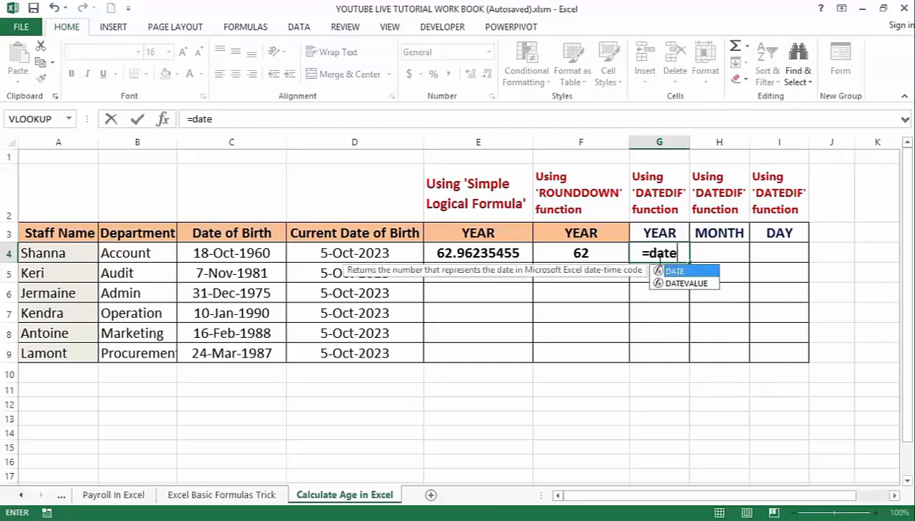
{"action": "type", "text": "DAT"}
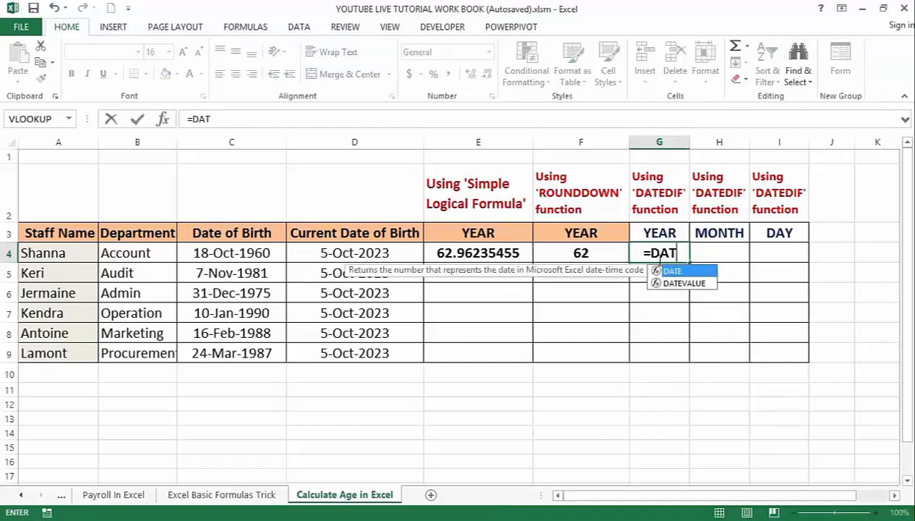
{"action": "type", "text": "EDIF"}
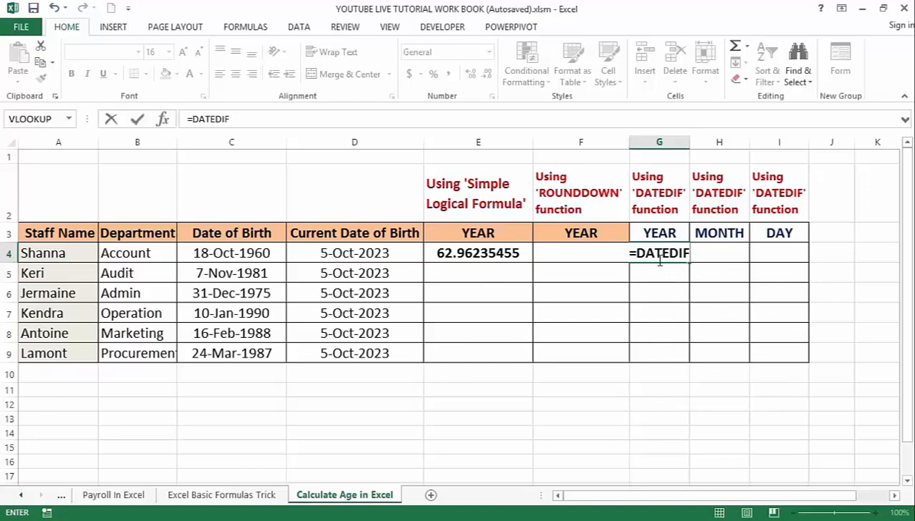
{"action": "type", "text": "("}
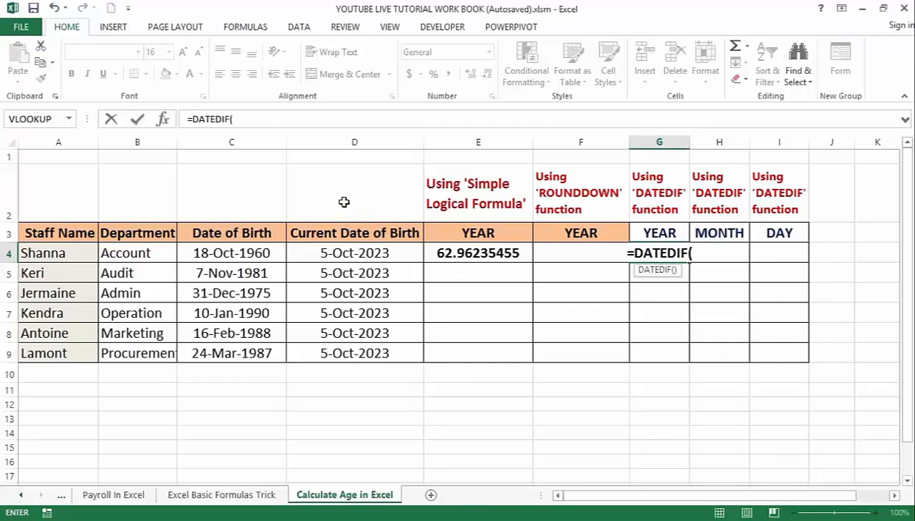
Give the G4 DATEDIF formula the date of birth in C4 as its start date, replacing the mistaken D4 reference.
{"action": "left_click", "coordinate": [347, 254]}
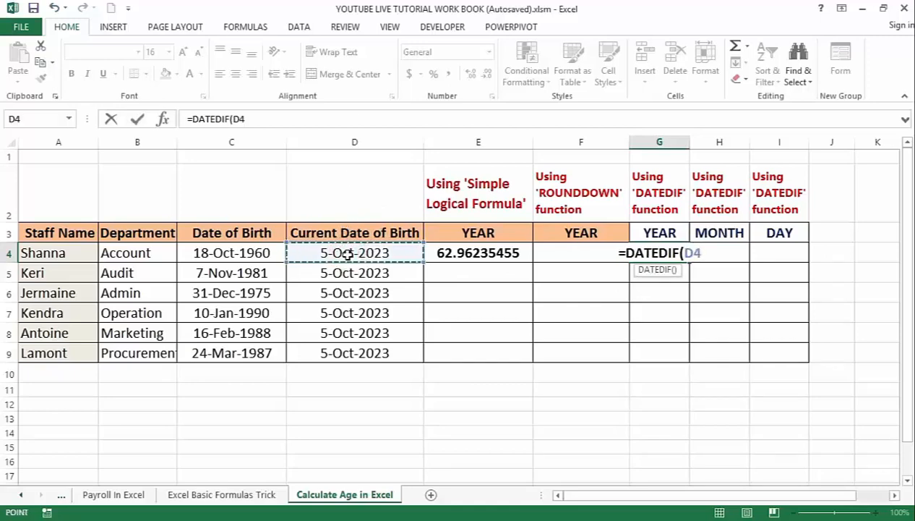
{"action": "type", "text": ","}
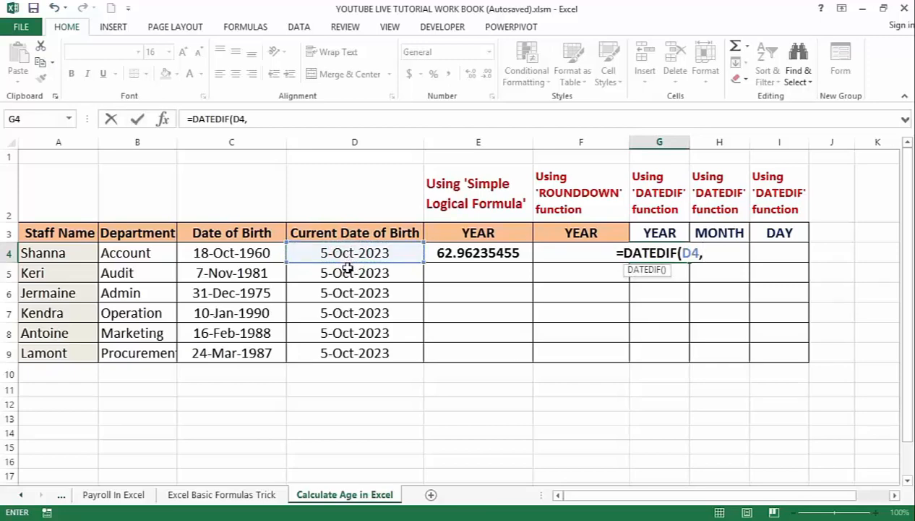
{"action": "left_click", "coordinate": [697, 251]}
{"action": "key", "text": "BackSpace"}
{"action": "key", "text": "BackSpace"}
{"action": "key", "text": "BackSpace"}
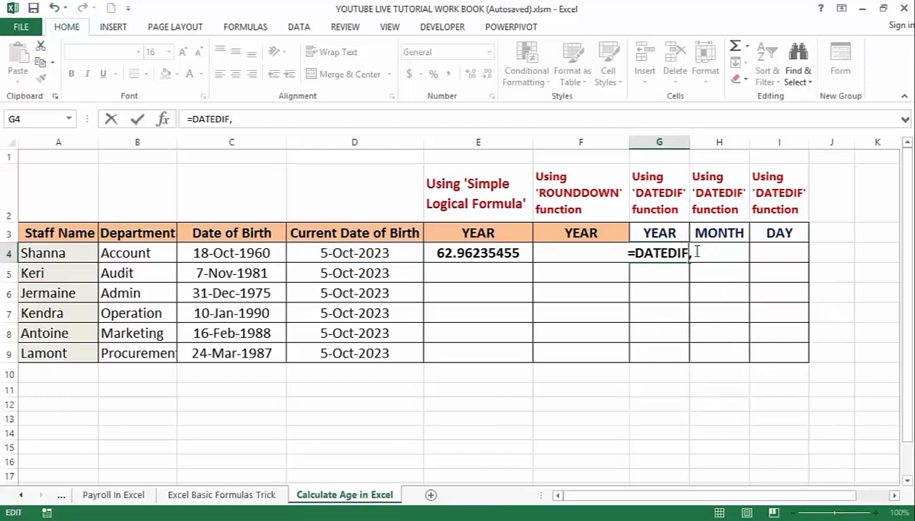
{"action": "type", "text": "("}
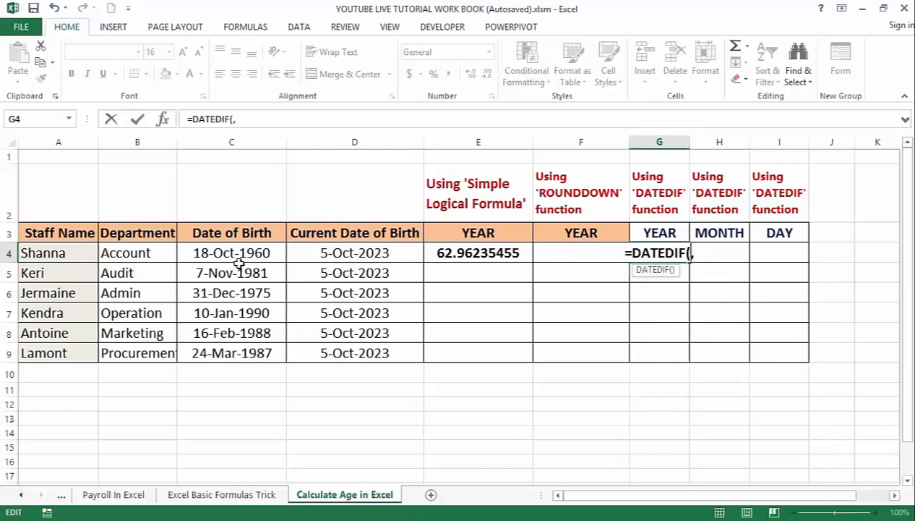
{"action": "left_click", "coordinate": [231, 252]}
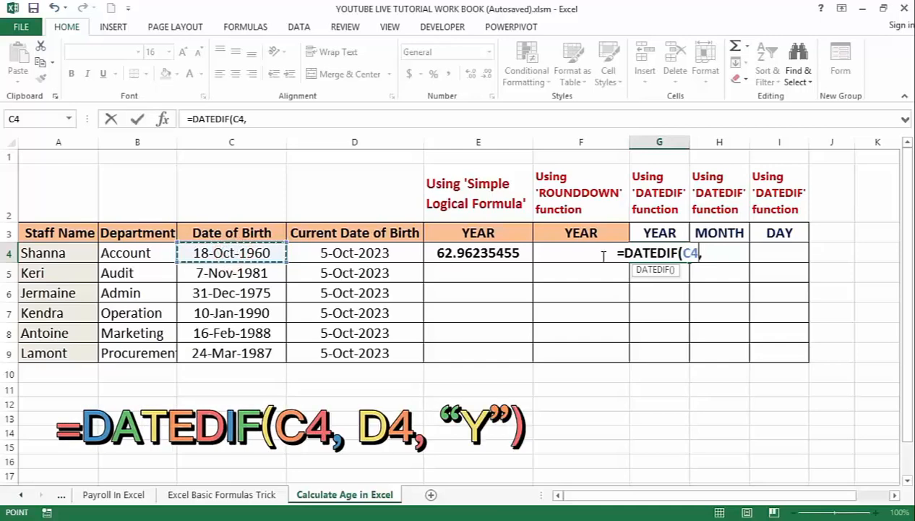
{"action": "left_click", "coordinate": [714, 251]}
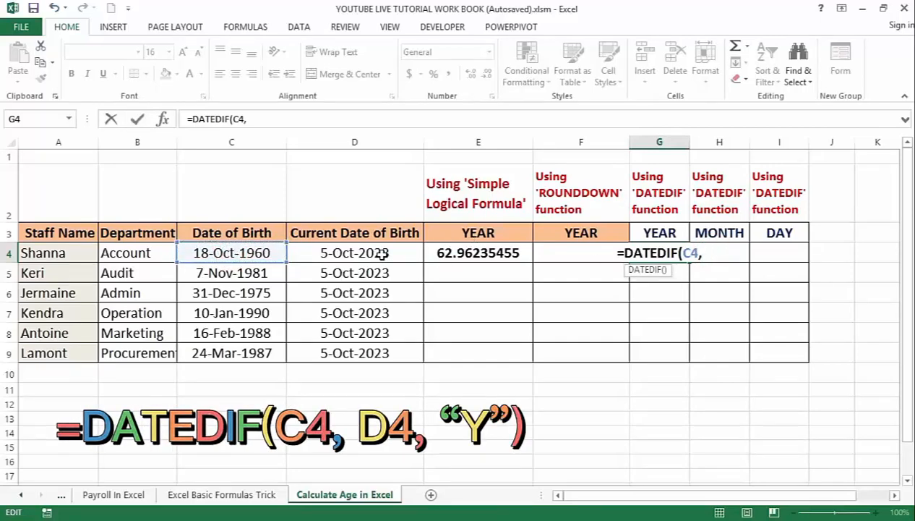
Complete the G4 formula with end date D4 and unit "Y" so it reads =DATEDIF(C4,D4,"Y").
{"action": "left_click", "coordinate": [381, 253]}
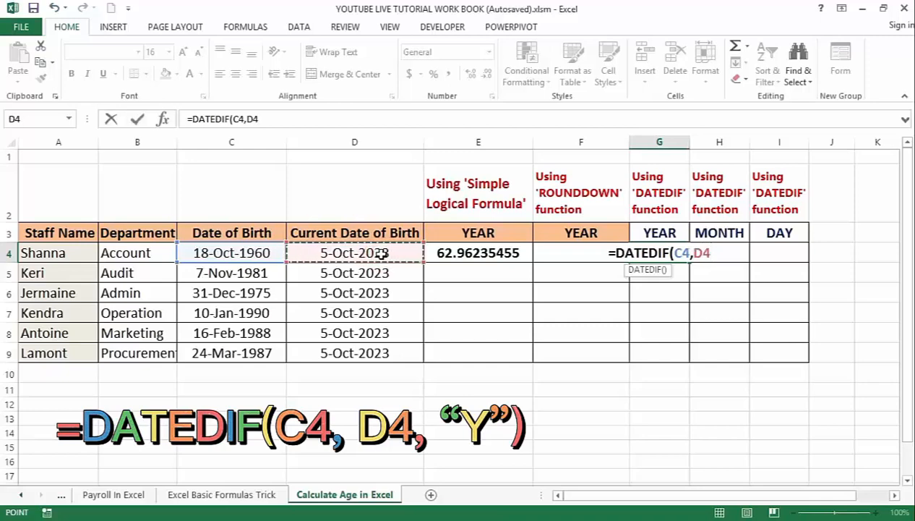
{"action": "type", "text": ","}
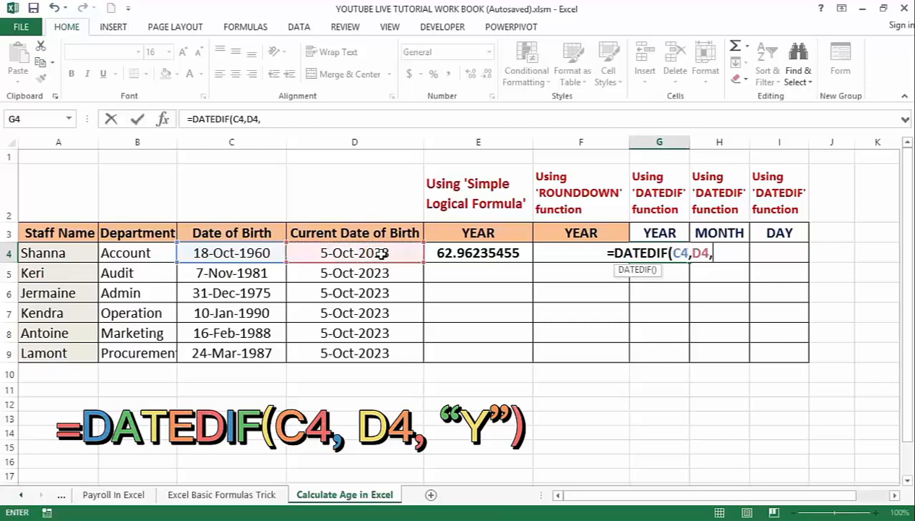
{"action": "type", "text": "\""}
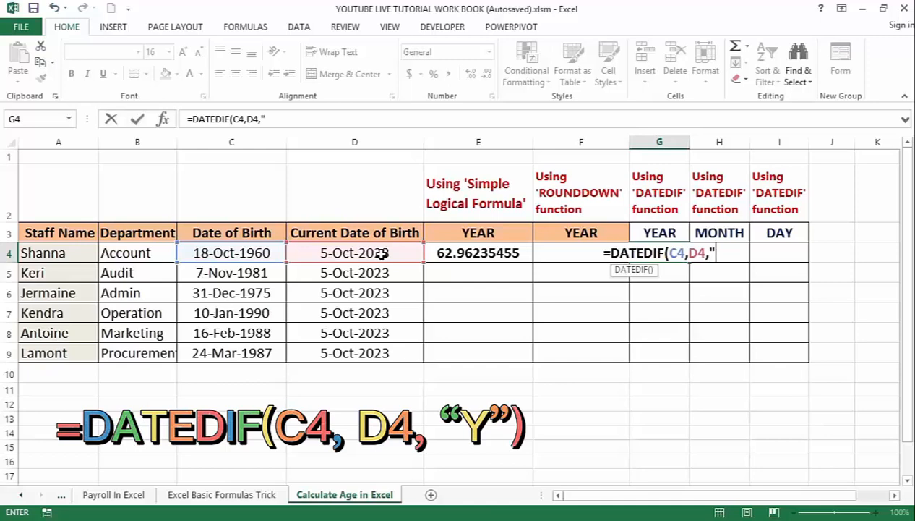
{"action": "type", "text": "Y"}
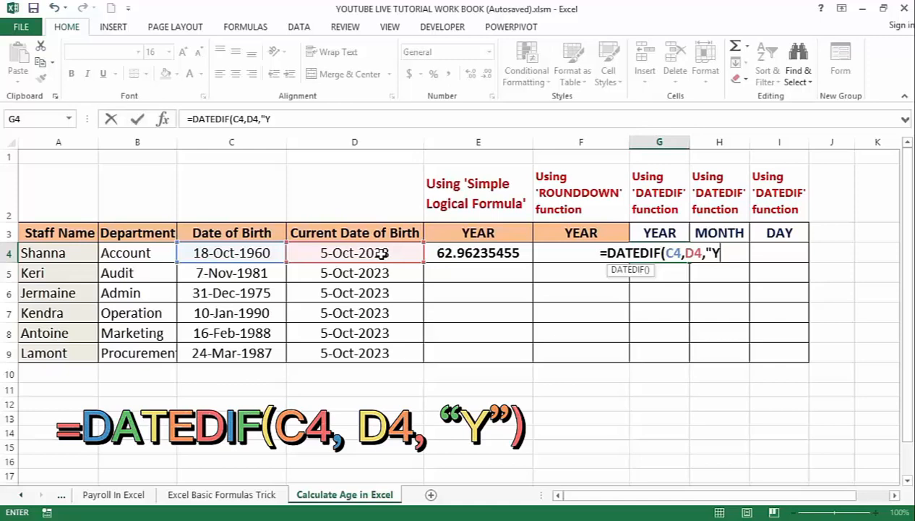
{"action": "type", "text": "\""}
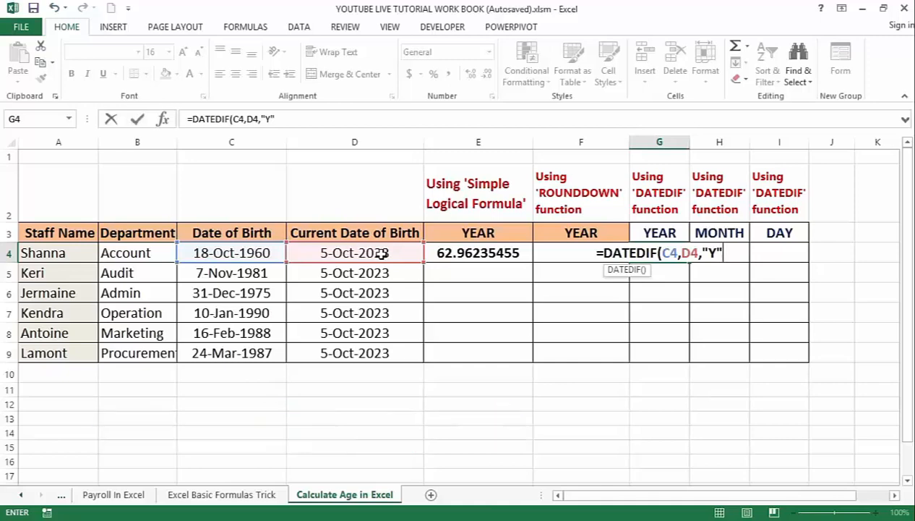
{"action": "type", "text": ")"}
{"action": "key", "text": "Return"}
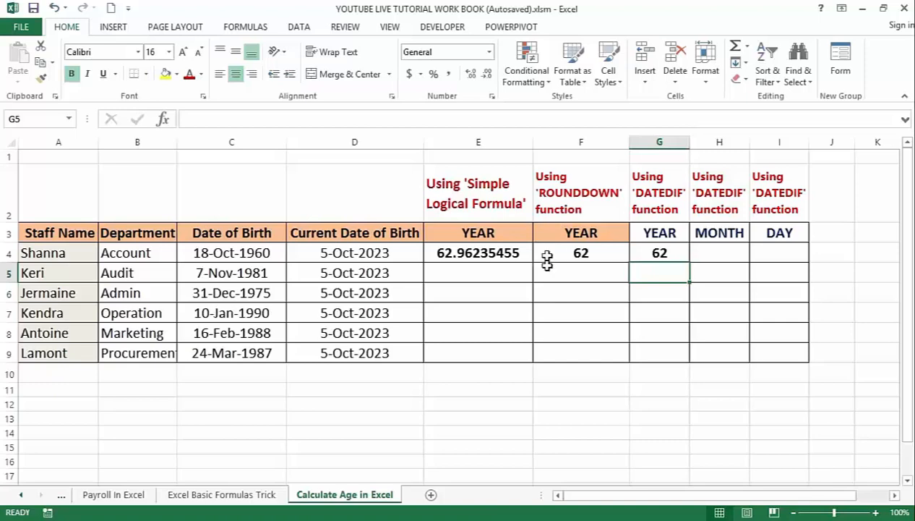
Fill the year formulas in G4, F4 and E4 down to row 9 for the remaining staff.
{"action": "left_click", "coordinate": [655, 256]}
{"action": "left_click_drag", "start_coordinate": [689, 262], "coordinate": [686, 364]}
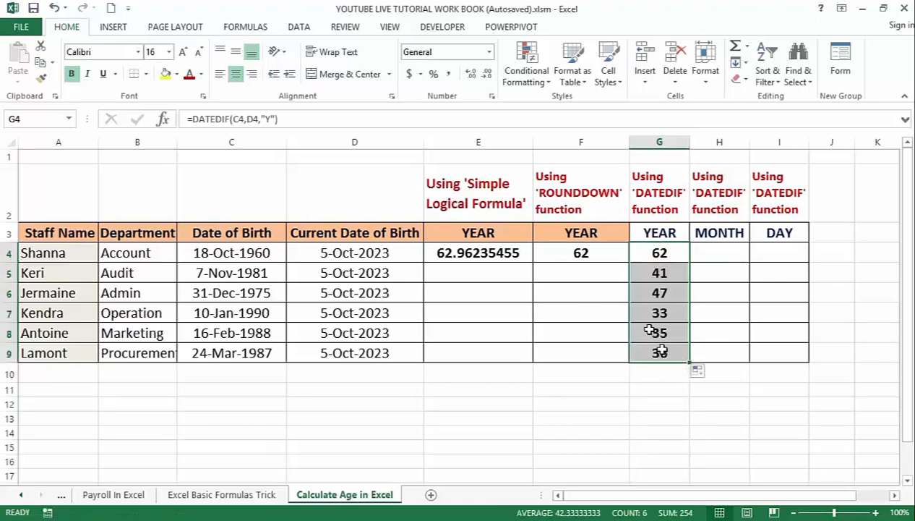
{"action": "left_click", "coordinate": [579, 253]}
{"action": "left_click_drag", "start_coordinate": [629, 263], "coordinate": [629, 361]}
{"action": "left_click", "coordinate": [498, 253]}
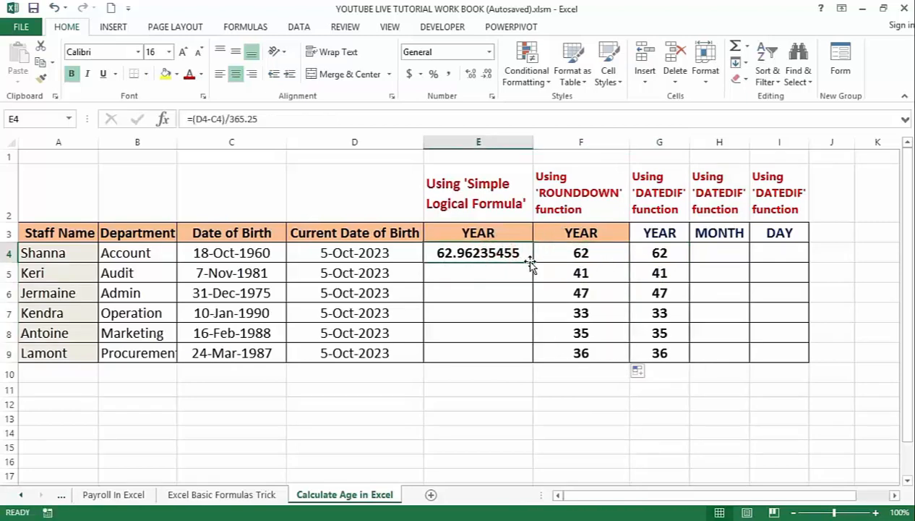
{"action": "left_click_drag", "start_coordinate": [534, 262], "coordinate": [538, 361]}
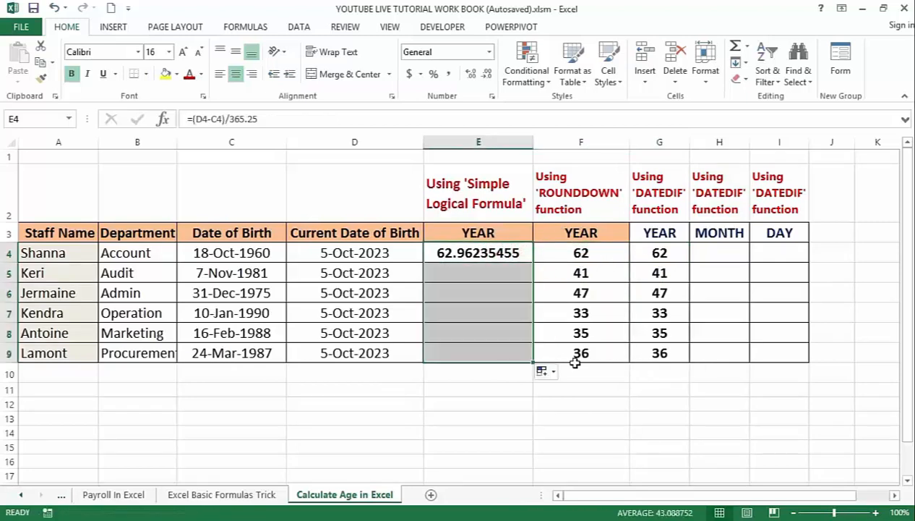
Start a DATEDIF formula in H4 for the first staff member's months, using the date of birth in C4 as its start date.
{"action": "left_click", "coordinate": [703, 253]}
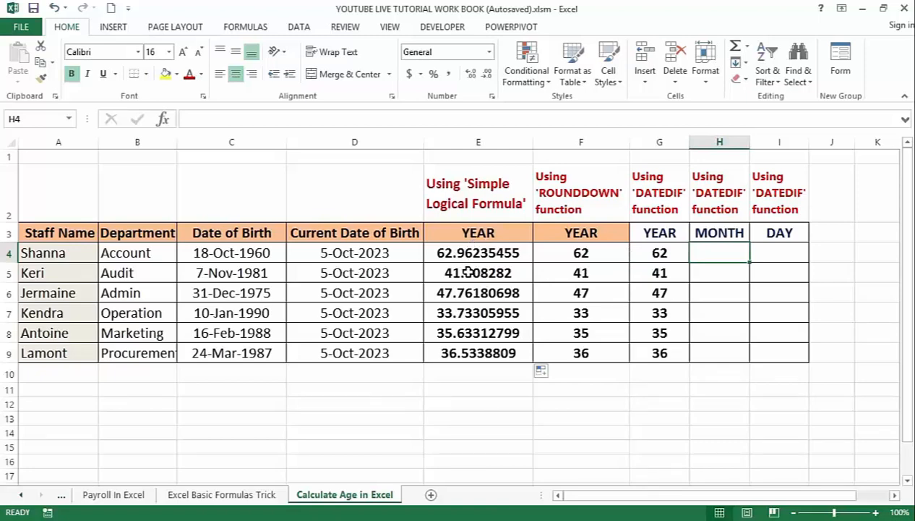
{"action": "left_click", "coordinate": [702, 253]}
{"action": "left_click", "coordinate": [703, 254]}
{"action": "type", "text": "="}
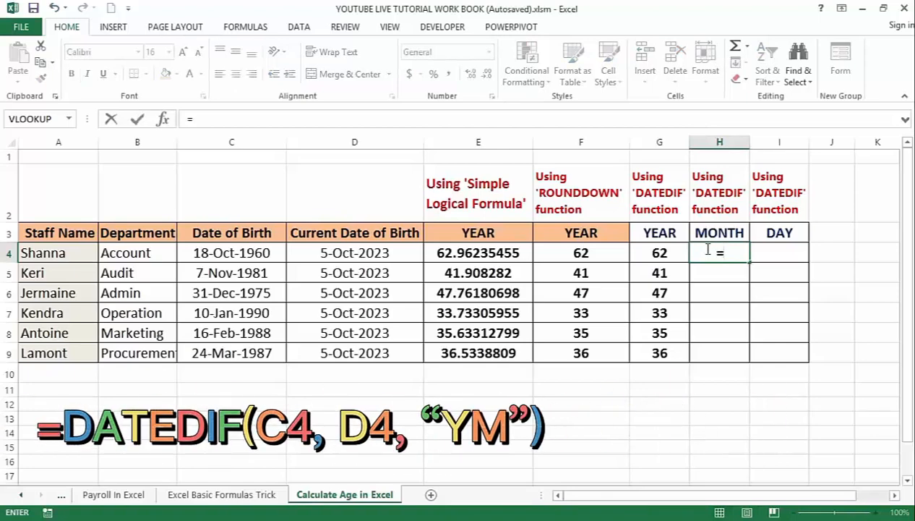
{"action": "type", "text": "DATED"}
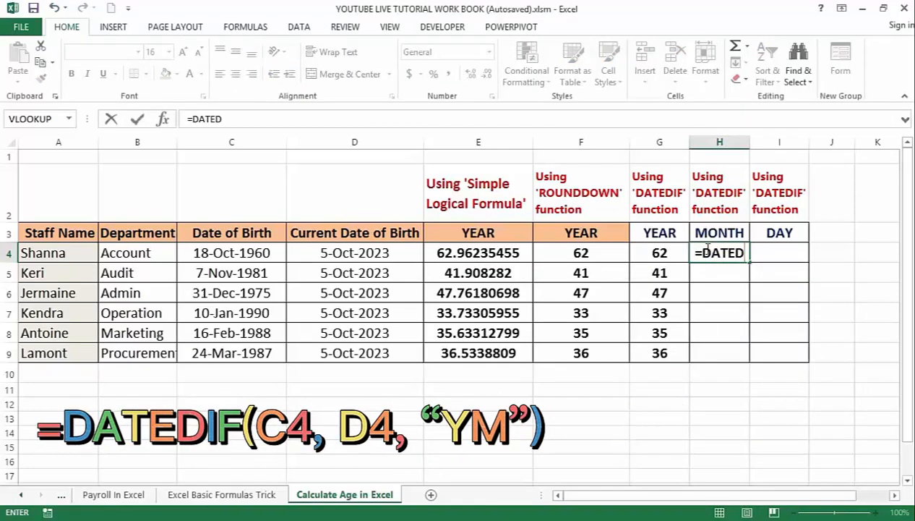
{"action": "type", "text": "IF"}
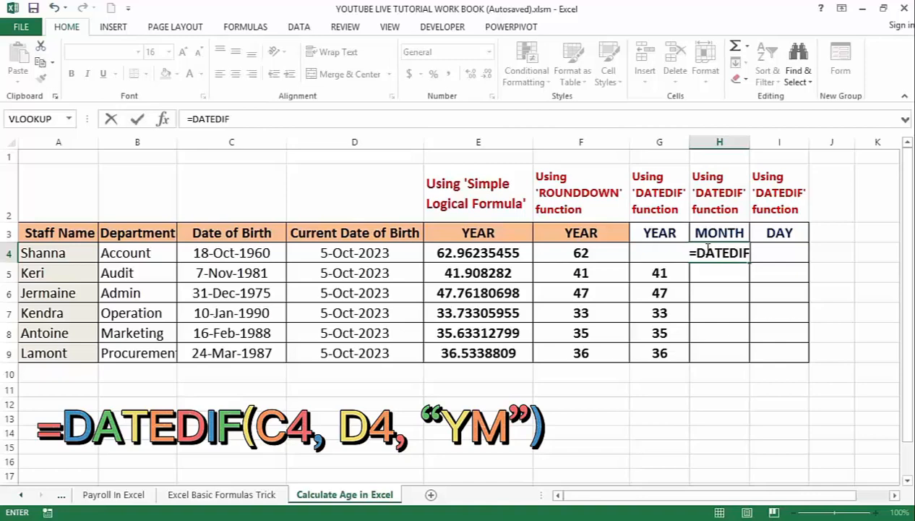
{"action": "type", "text": "("}
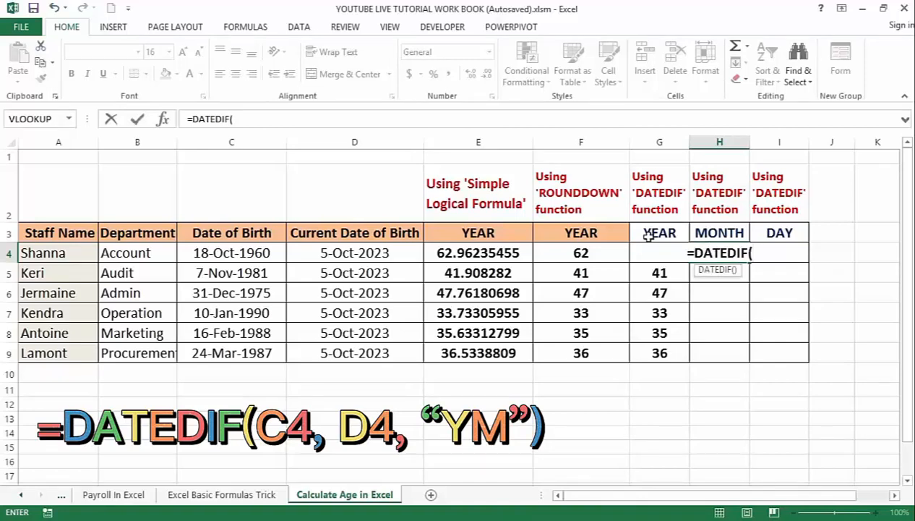
{"action": "left_click", "coordinate": [235, 253]}
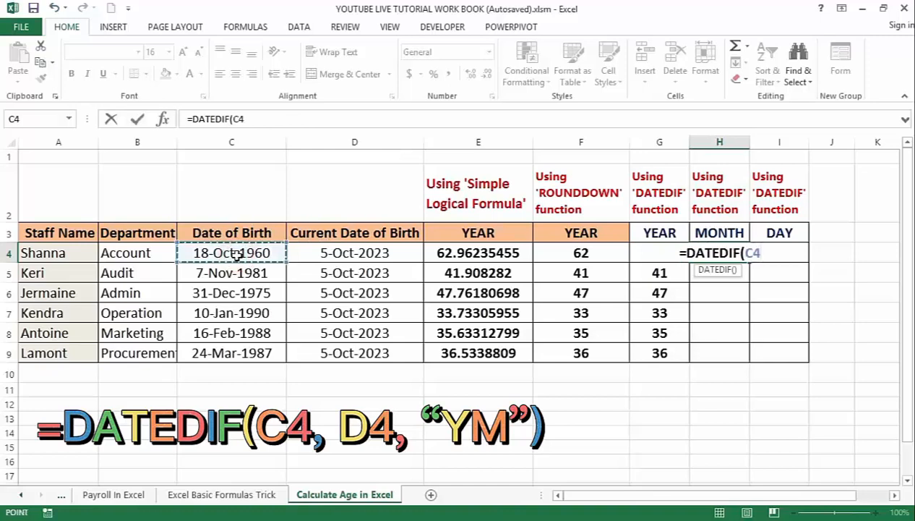
{"action": "type", "text": ","}
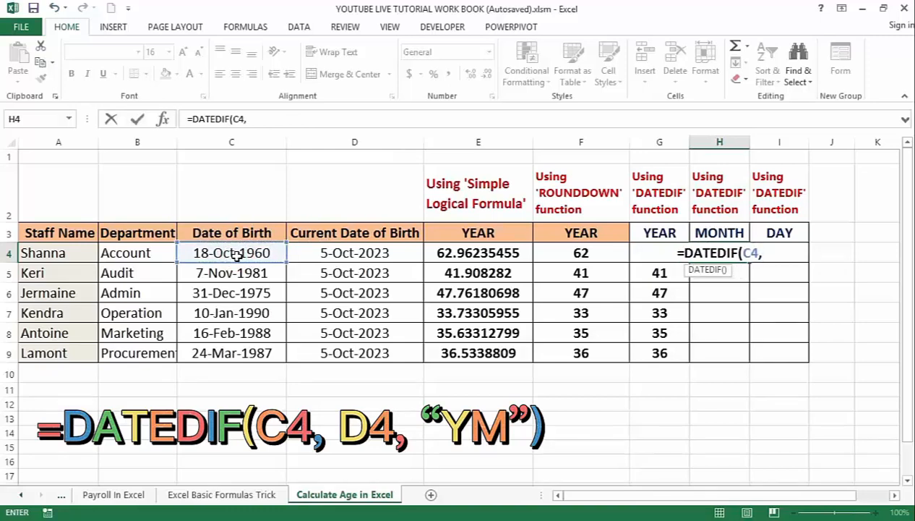
Complete the month formula as =DATEDIF(C4,D4,"YM") and fill it from H4 down to row 9.
{"action": "left_click", "coordinate": [322, 250]}
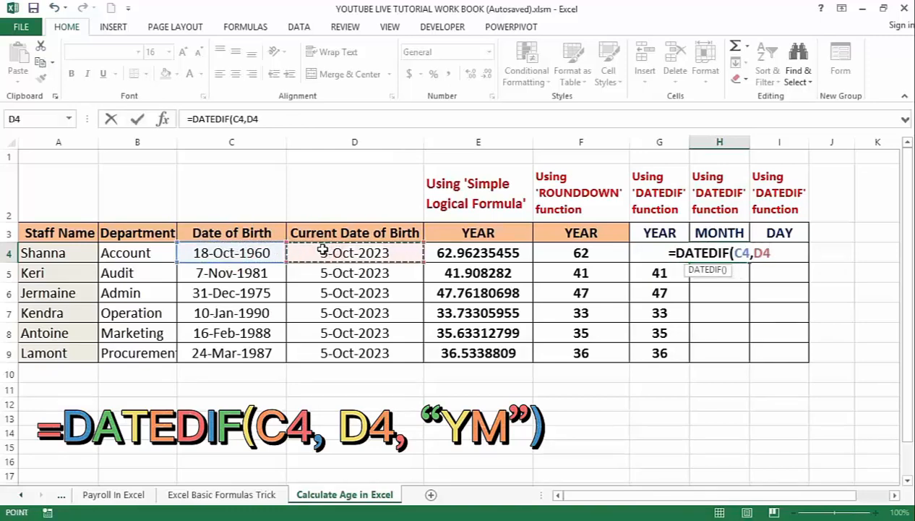
{"action": "type", "text": ","}
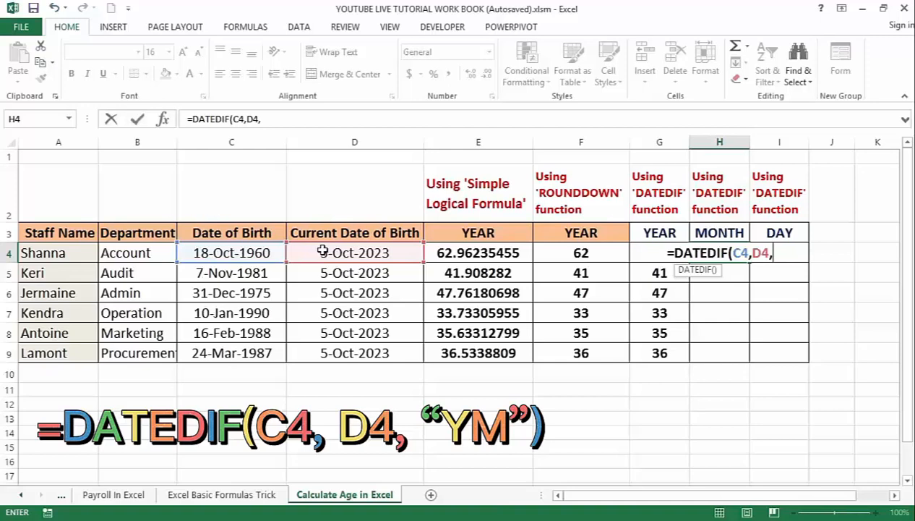
{"action": "type", "text": "\""}
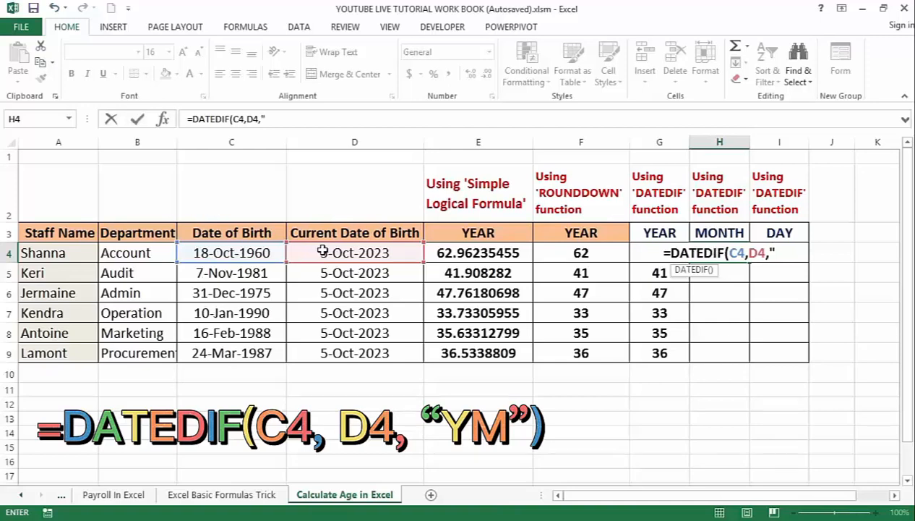
{"action": "type", "text": "YM"}
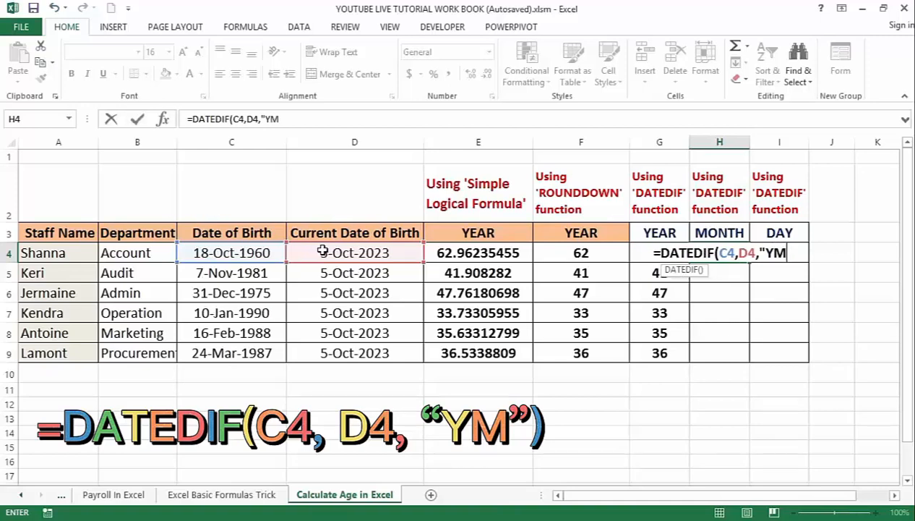
{"action": "type", "text": "\""}
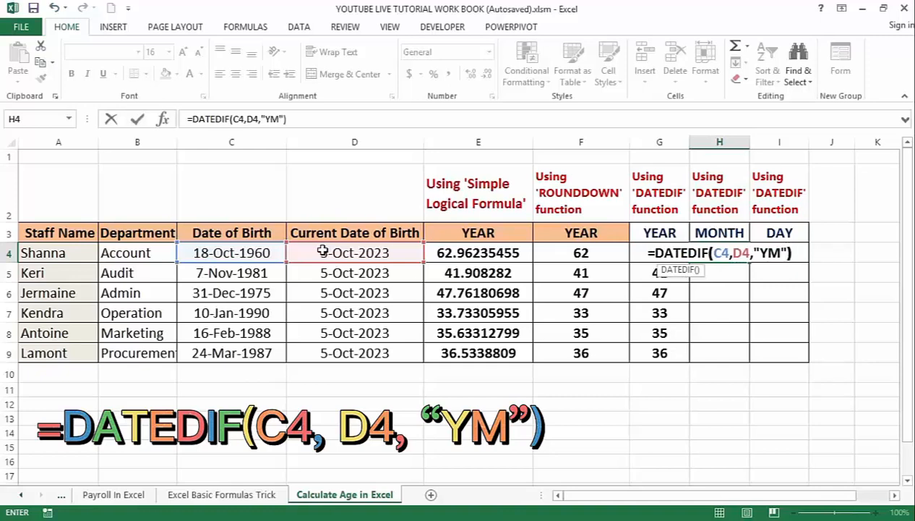
{"action": "key", "text": "Return"}
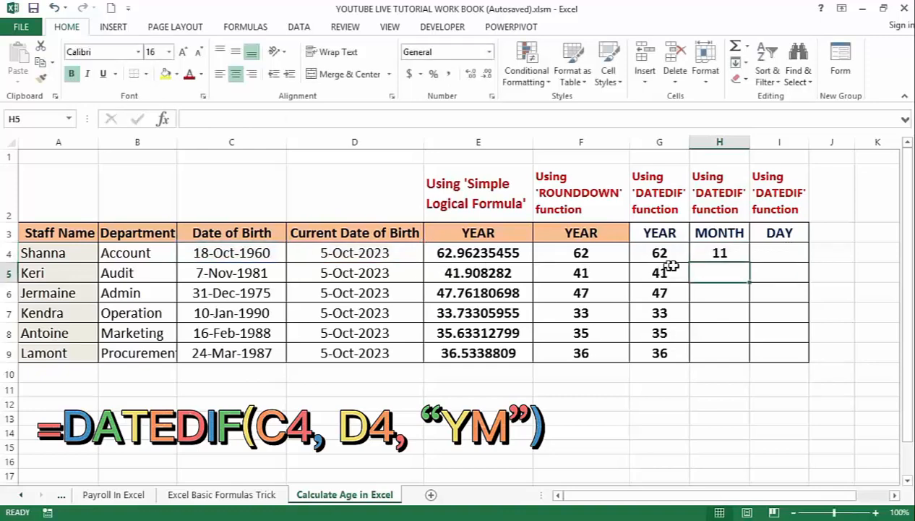
{"action": "left_click", "coordinate": [699, 253]}
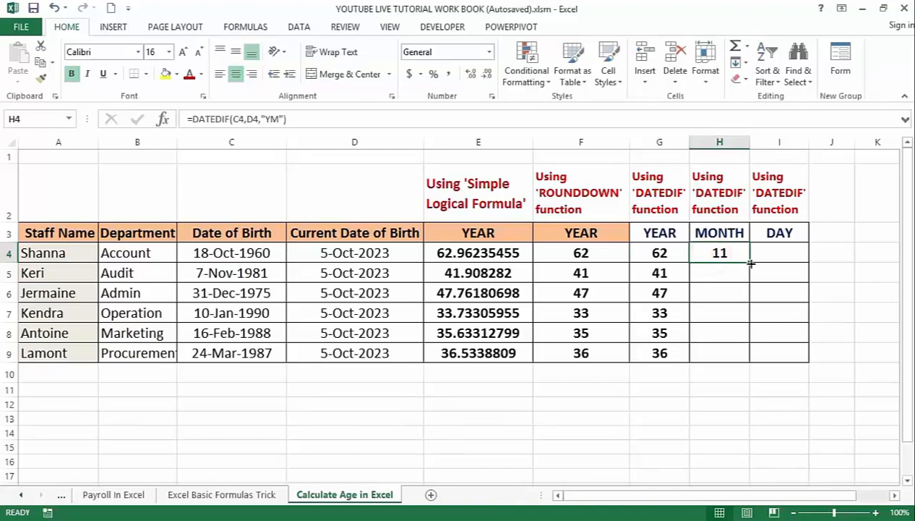
{"action": "left_click_drag", "start_coordinate": [751, 263], "coordinate": [752, 362]}
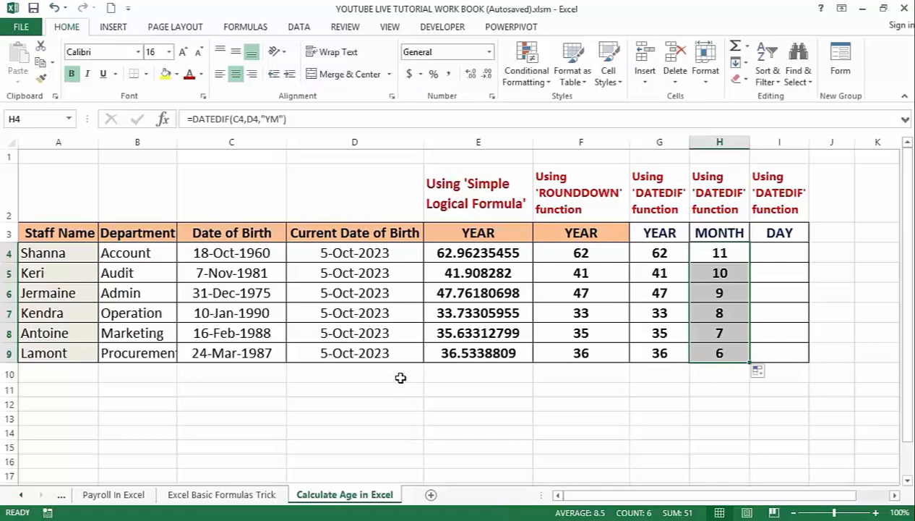
Start a DATEDIF formula in I4 for the remaining days of the first staff member's age.
{"action": "left_click", "coordinate": [775, 254]}
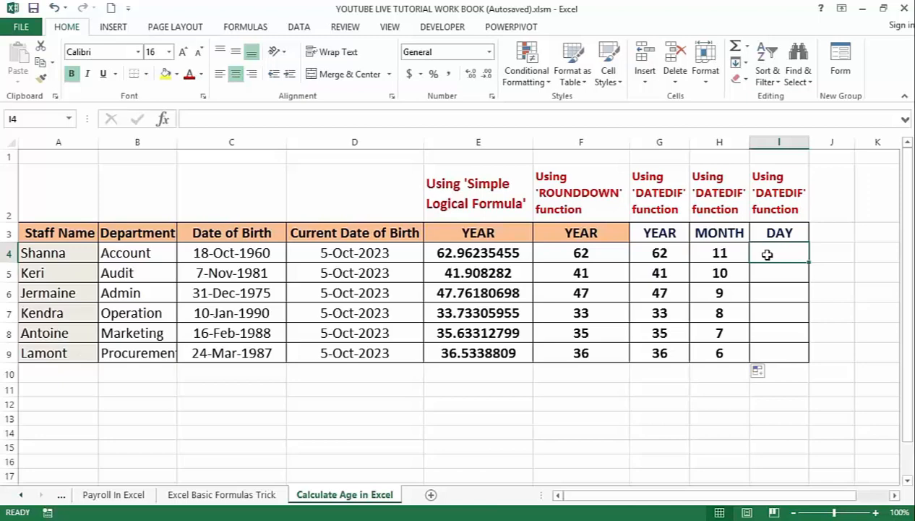
{"action": "type", "text": "="}
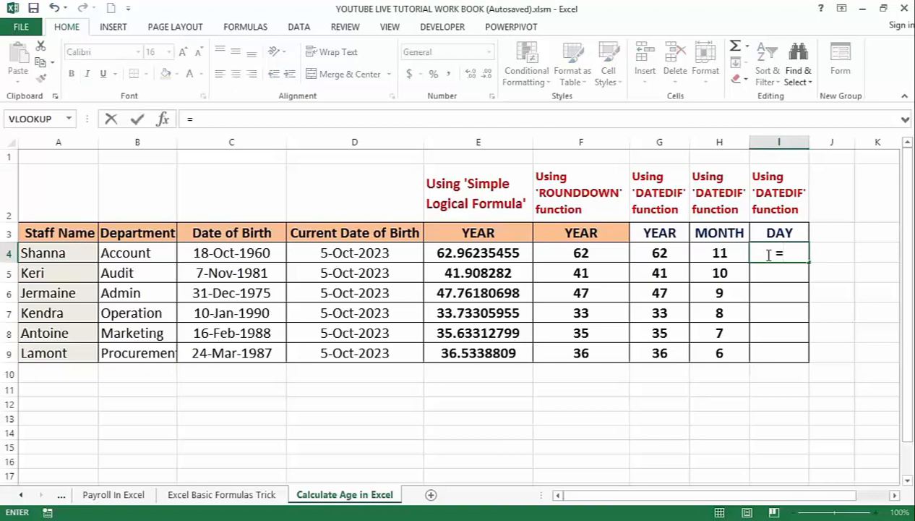
{"action": "type", "text": "DATED"}
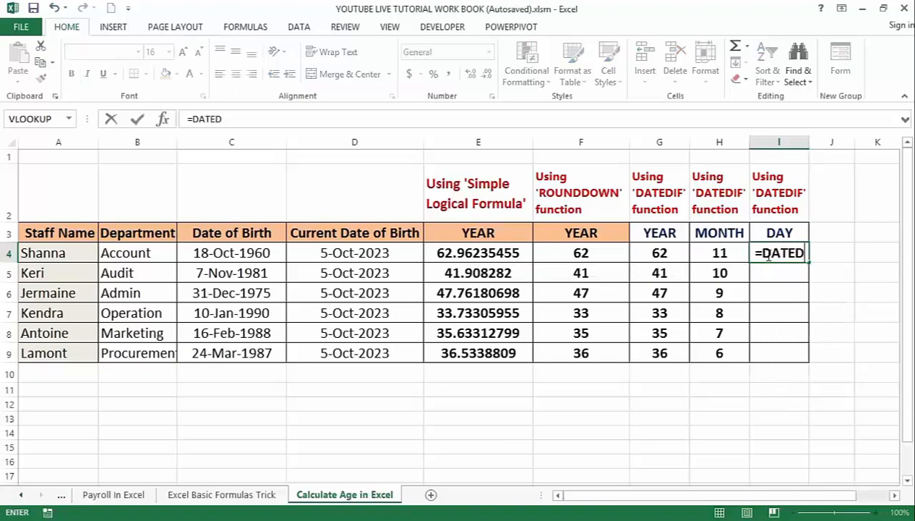
{"action": "type", "text": "IF"}
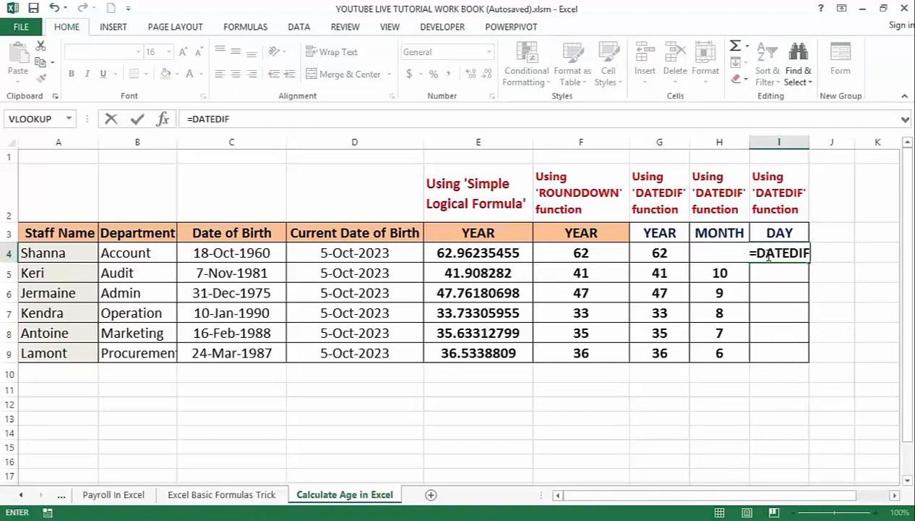
{"action": "type", "text": "("}
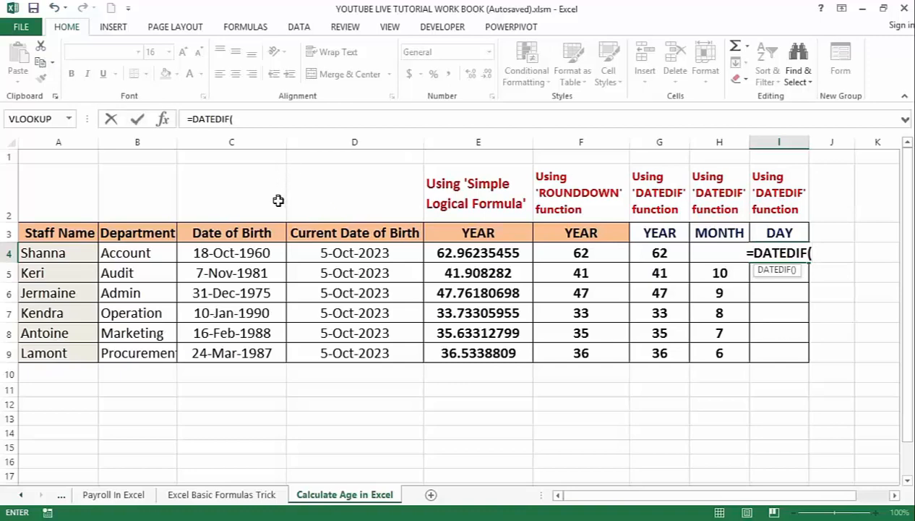
Give the I4 DATEDIF formula the single cell C4 as its start date, removing the mistaken C4:C4 range.
{"action": "left_click", "coordinate": [245, 252]}
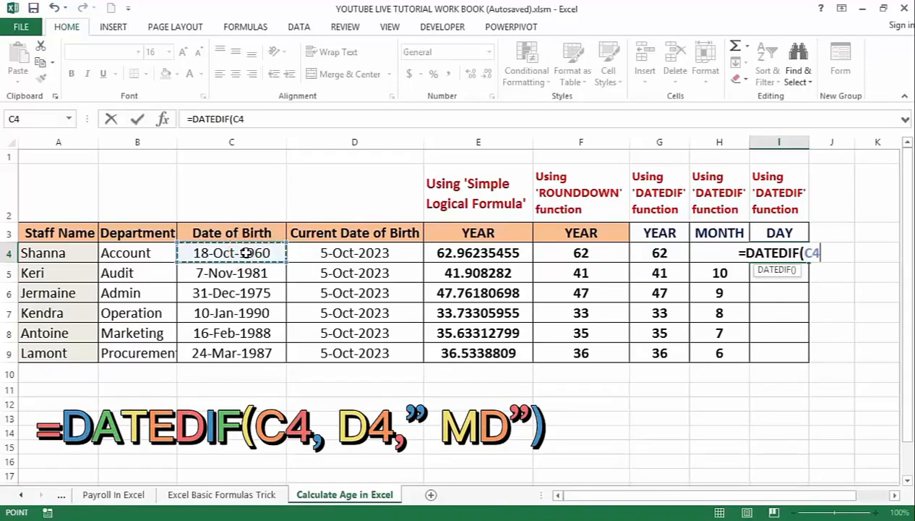
{"action": "key", "text": "F8"}
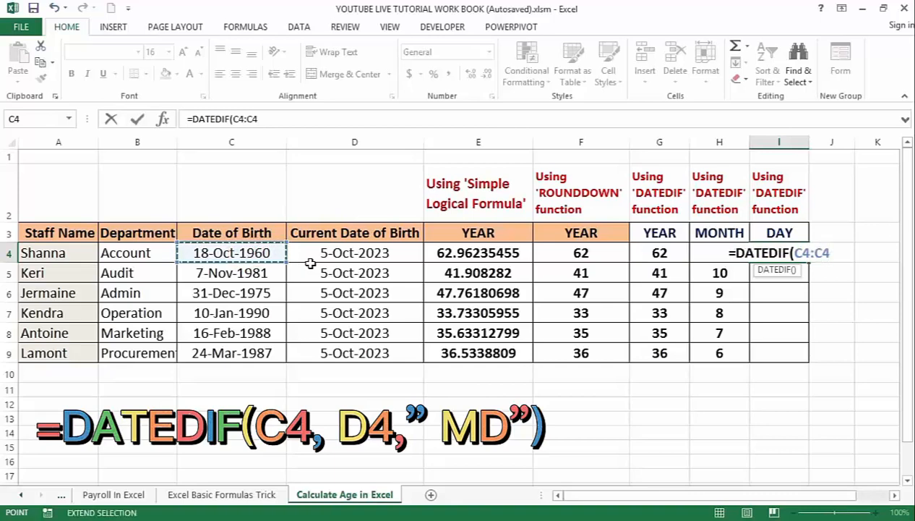
{"action": "key", "text": "BackSpace"}
{"action": "key", "text": "BackSpace"}
{"action": "key", "text": "BackSpace"}
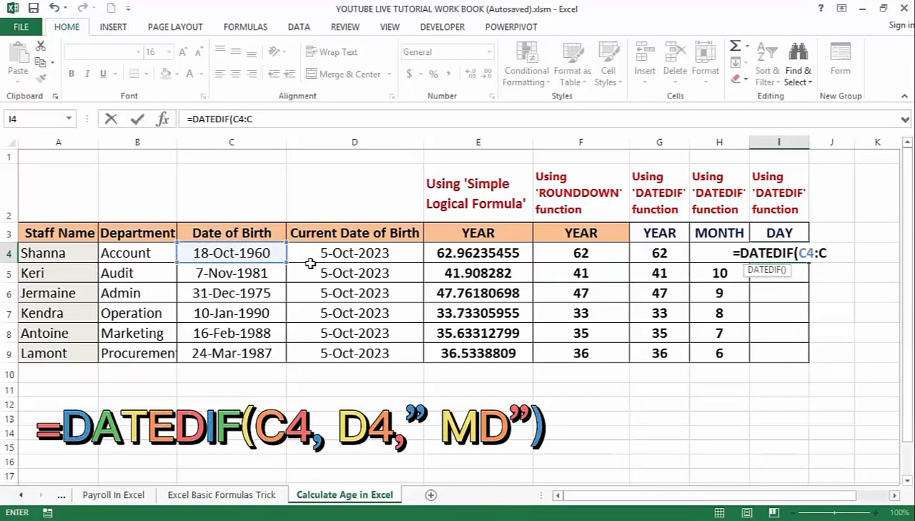
{"action": "key", "text": "BackSpace"}
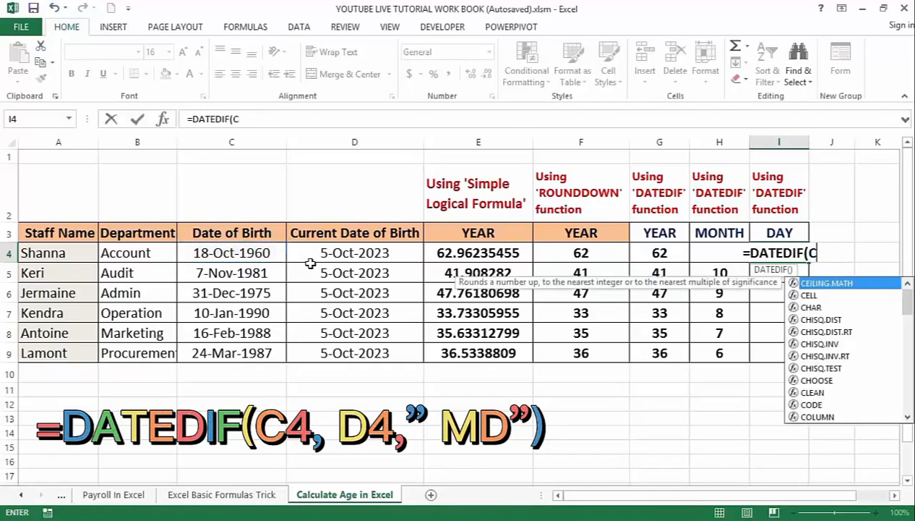
{"action": "type", "text": "4,"}
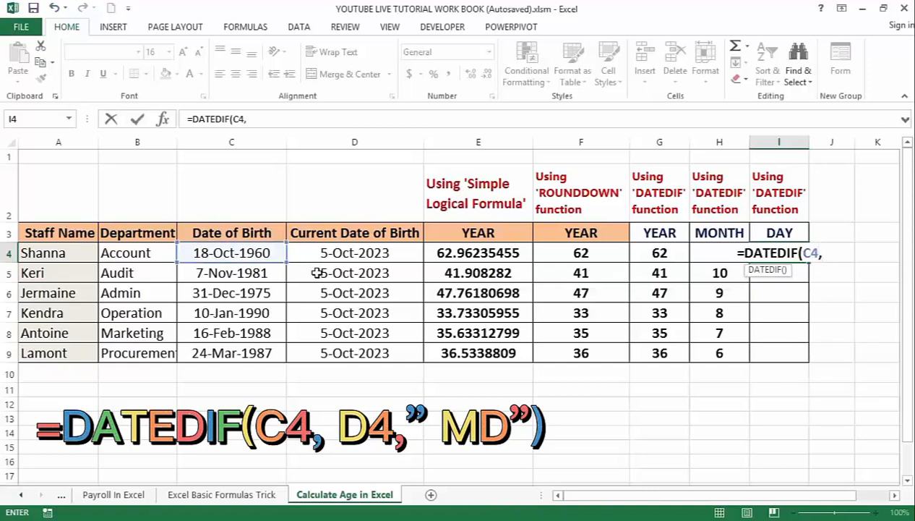
Complete the I4 formula with end date D4 and unit "MD" so it reads =DATEDIF(C4,D4,"MD").
{"action": "left_click", "coordinate": [358, 251]}
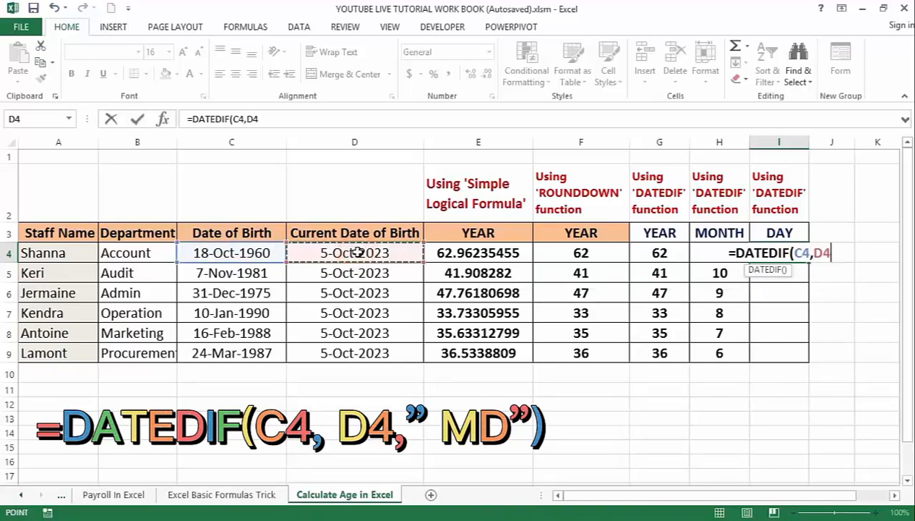
{"action": "type", "text": ","}
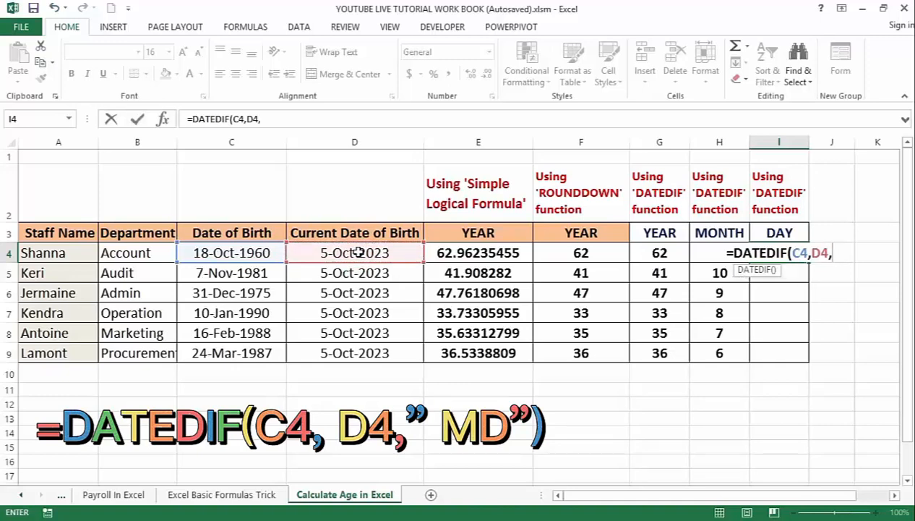
{"action": "type", "text": "\""}
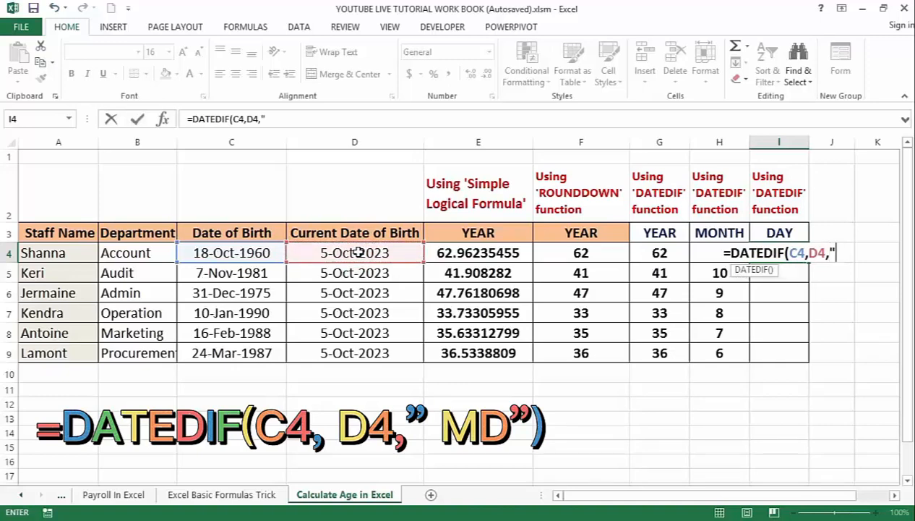
{"action": "type", "text": "M"}
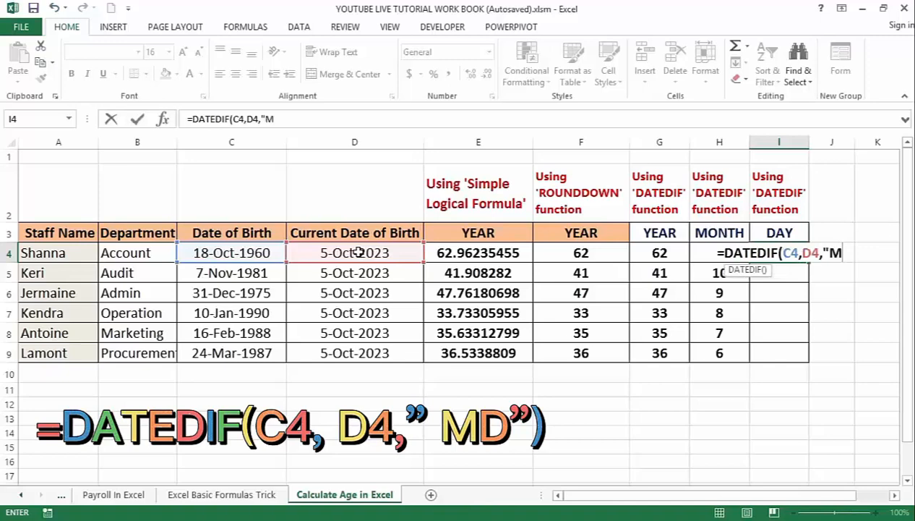
{"action": "type", "text": "D"}
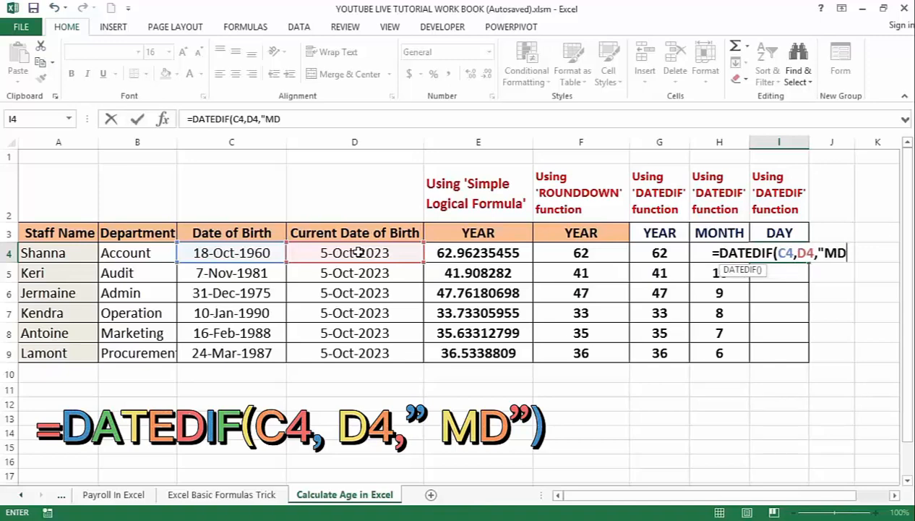
{"action": "type", "text": "\""}
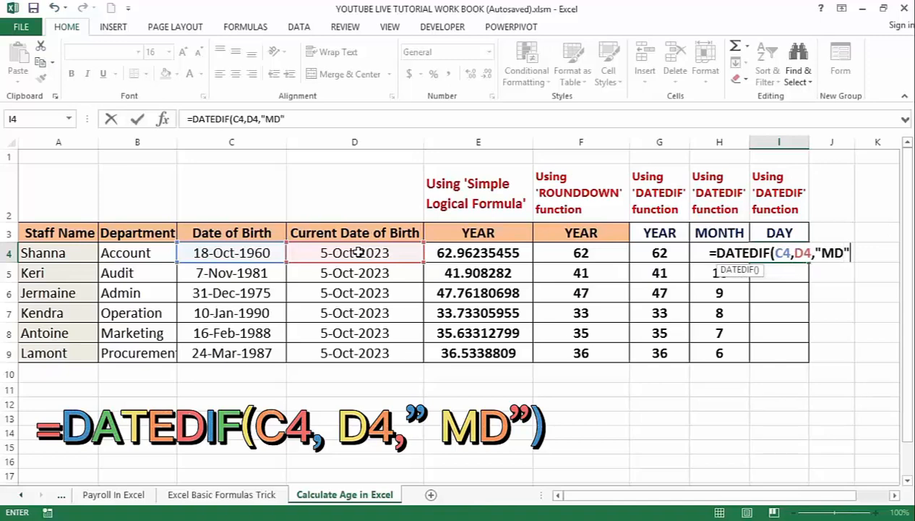
{"action": "type", "text": ")"}
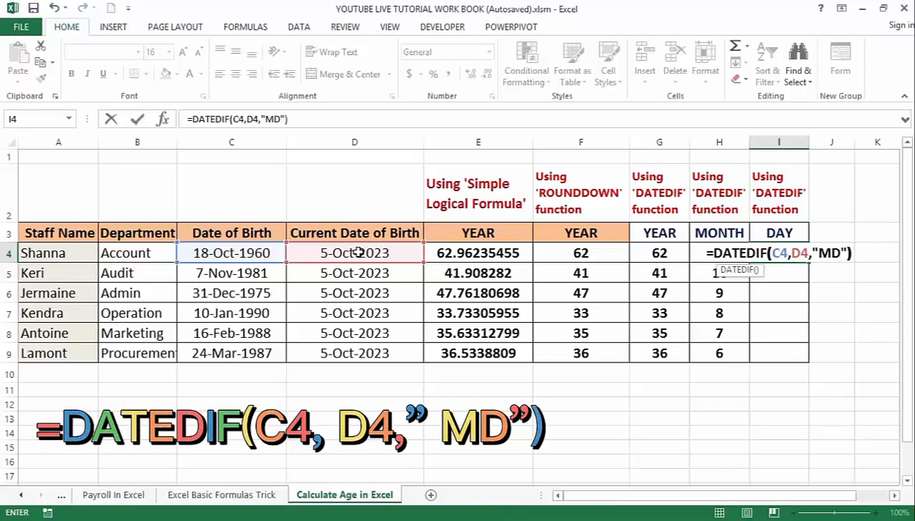
{"action": "key", "text": "Return"}
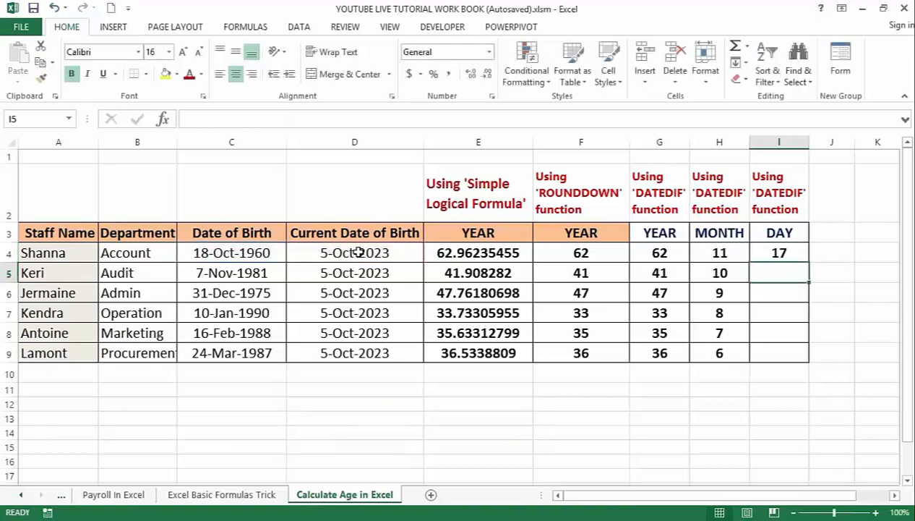
Fill the day formula in I4 down to row 9 for the remaining staff.
{"action": "left_click", "coordinate": [769, 252]}
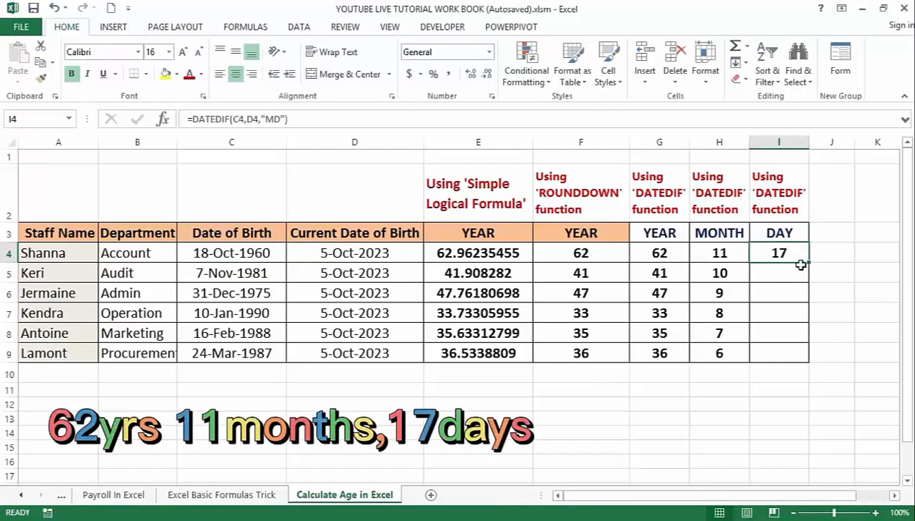
{"action": "left_click_drag", "start_coordinate": [809, 262], "coordinate": [809, 358]}
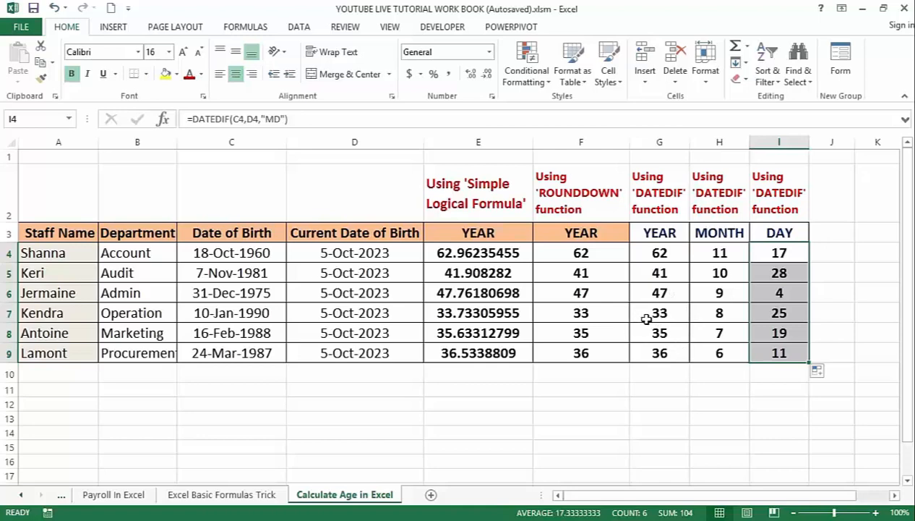
{"action": "left_click", "coordinate": [658, 250]}
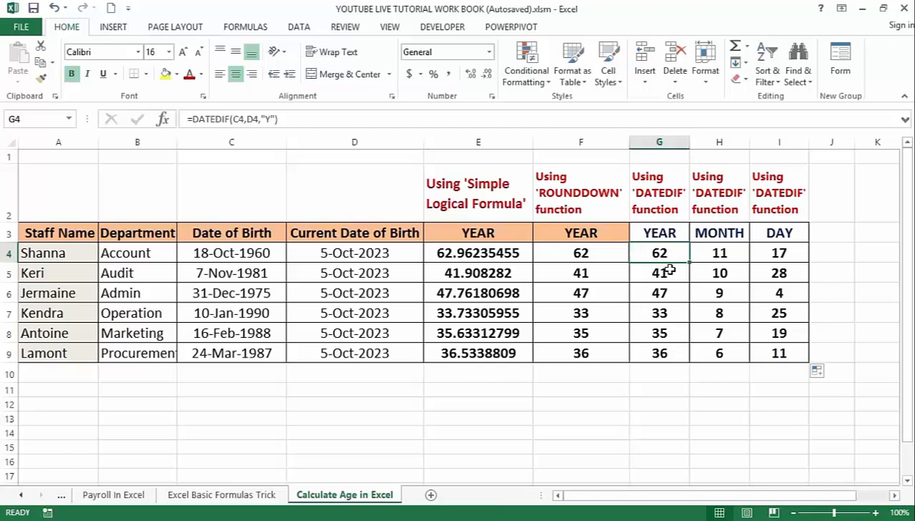
{"action": "left_click", "coordinate": [668, 430]}
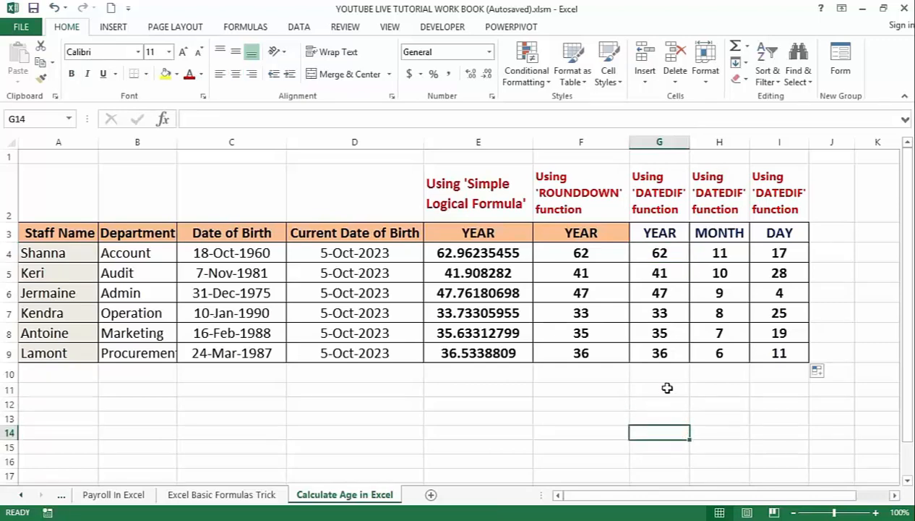